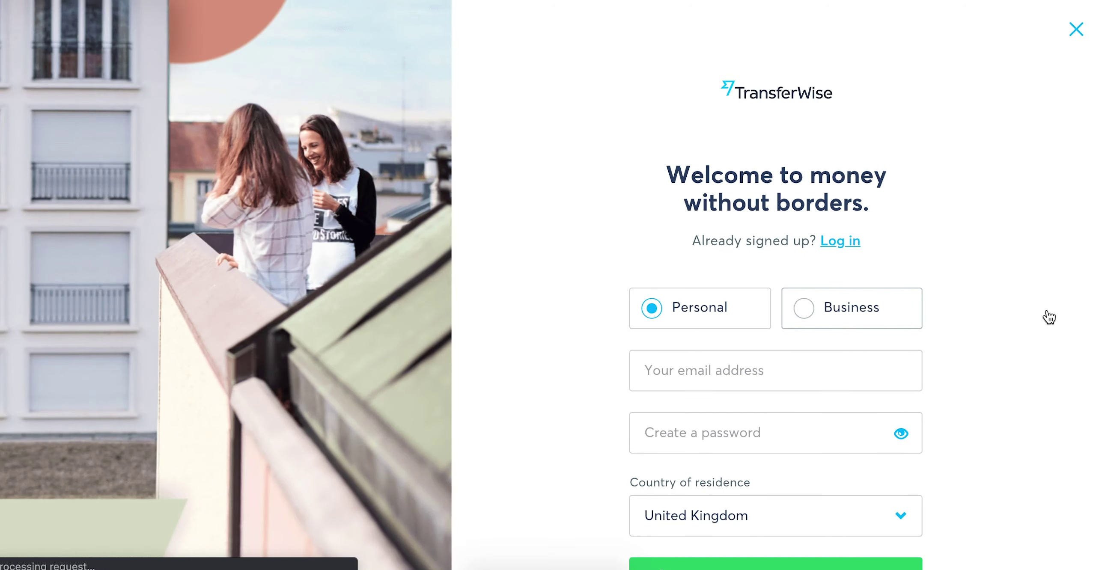
- Choose a Business account and enter the account e-mail and password
{"action": "left_click", "coordinate": [916, 306]}
{"action": "left_click", "coordinate": [857, 365]}
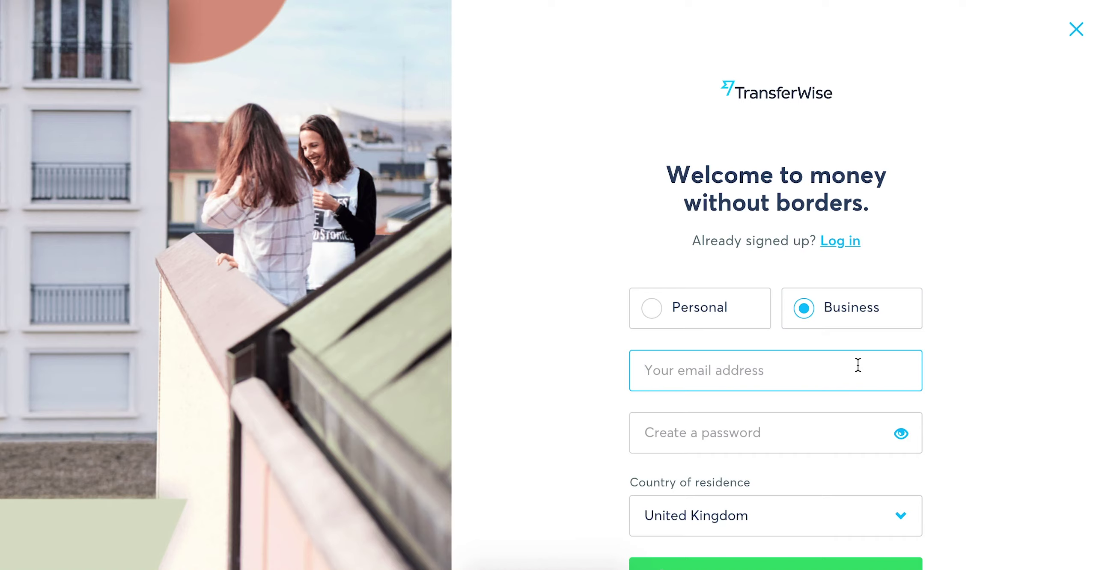
{"action": "key", "text": "Tab"}
{"action": "type", "text": "**********"}
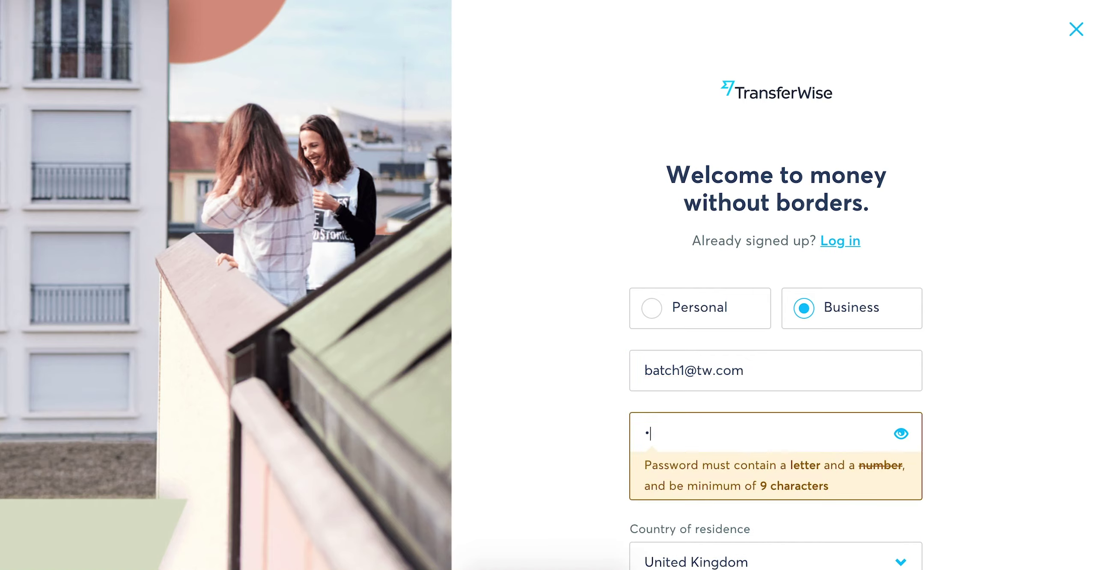
- Set country of residence to Belgium and submit the sign-up form
{"action": "left_click", "coordinate": [775, 556]}
{"action": "type", "text": "belg"}
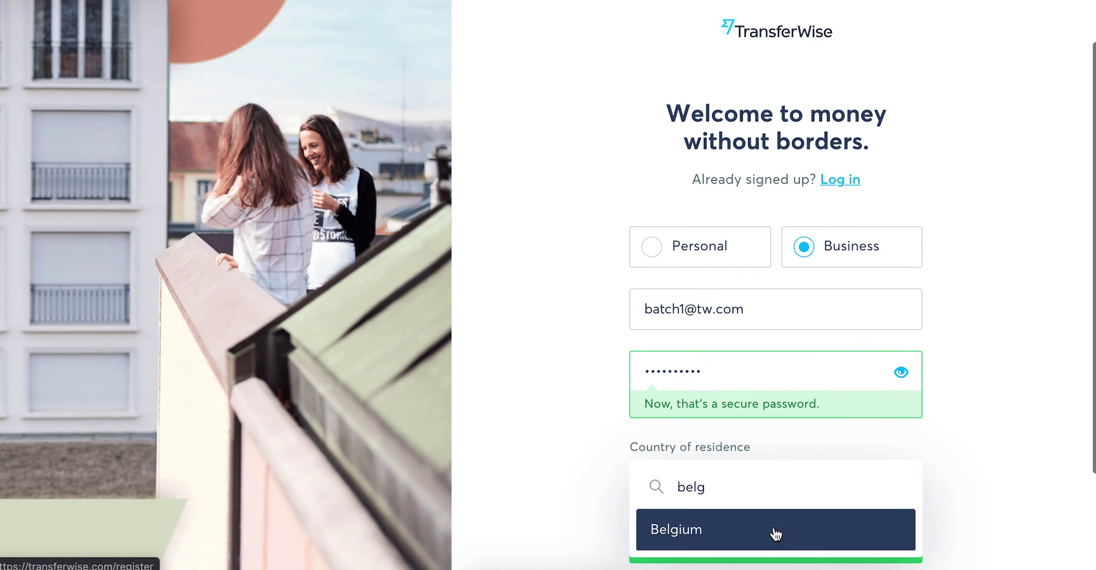
{"action": "left_click", "coordinate": [773, 529]}
{"action": "left_click", "coordinate": [772, 546]}
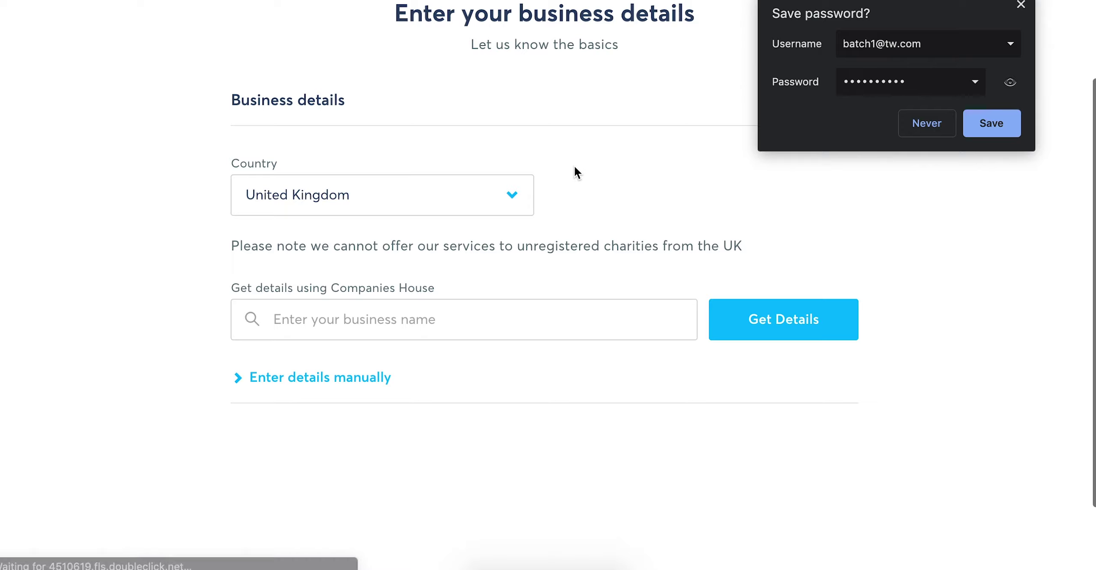
- Decline saving the browser password and set the business country to Belgium
{"action": "left_click", "coordinate": [914, 125]}
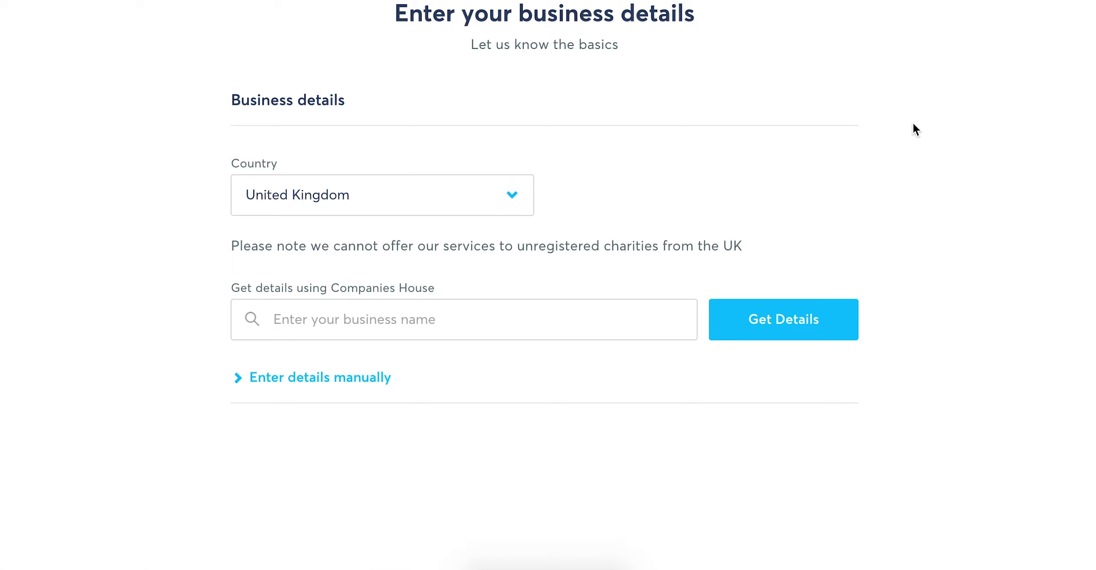
{"action": "left_click", "coordinate": [520, 201]}
{"action": "type", "text": "belgi"}
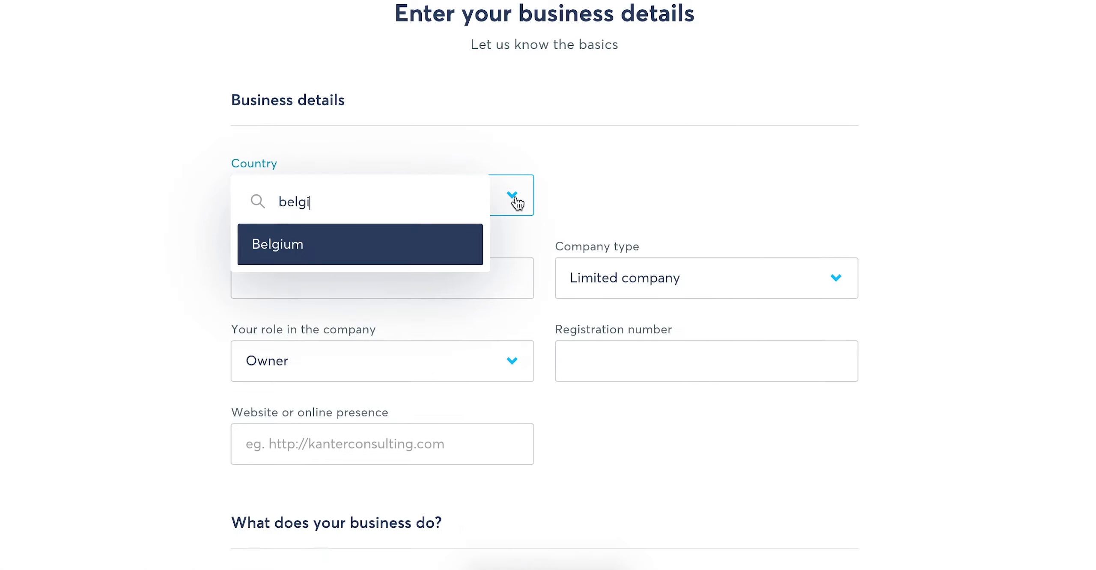
{"action": "left_click", "coordinate": [445, 242]}
{"action": "scroll", "coordinate": [969, 149], "scroll_direction": "down", "scroll_amount": 6}
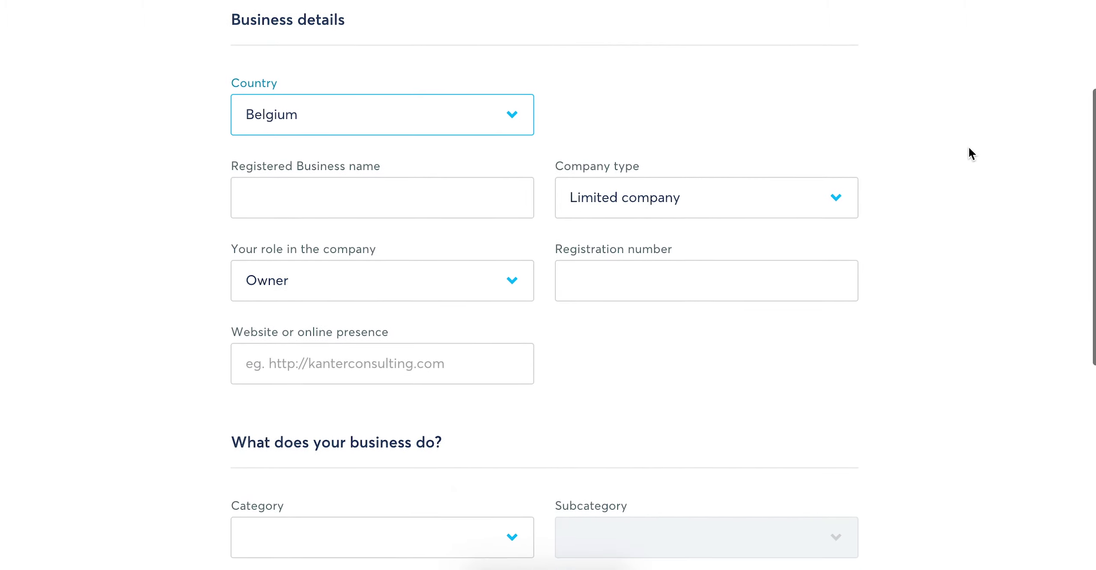
{"action": "scroll", "coordinate": [969, 149], "scroll_direction": "down", "scroll_amount": 5}
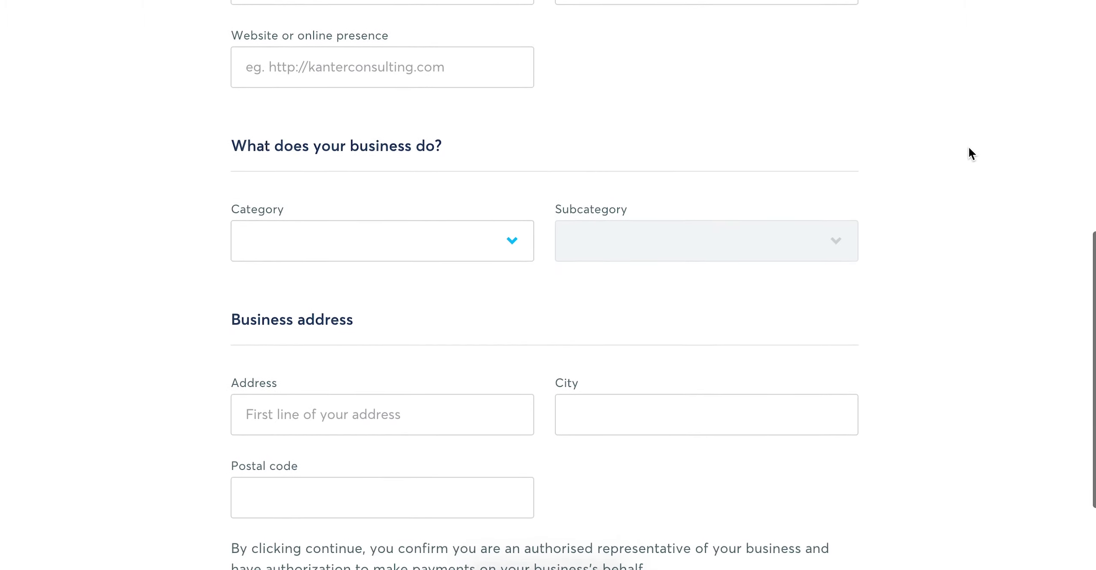
{"action": "scroll", "coordinate": [968, 149], "scroll_direction": "up", "scroll_amount": 8}
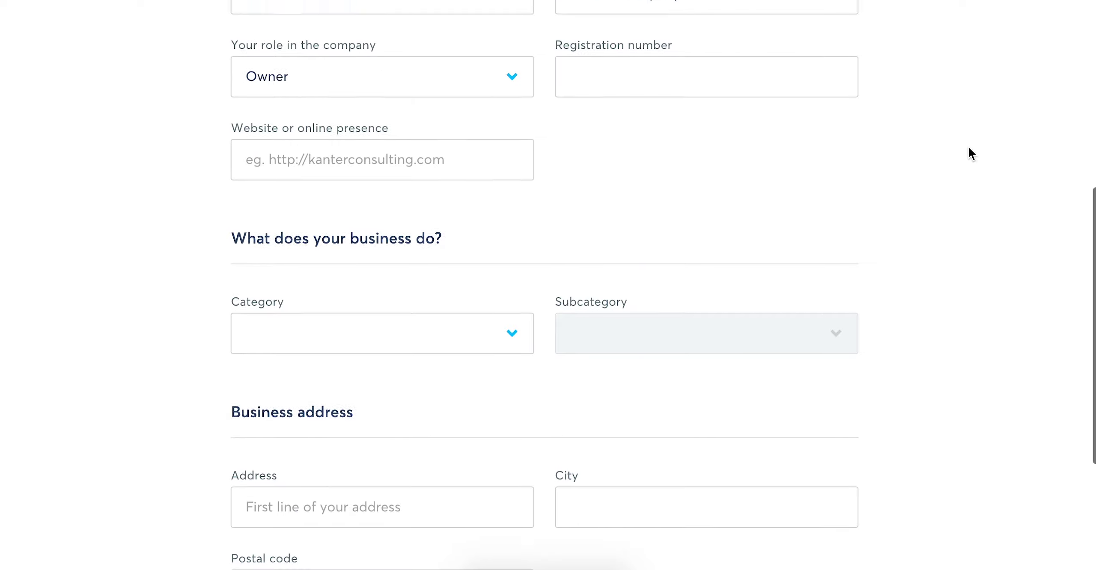
- Enter business name Batch Wise Ltd, a Limited company with registration number 0000
{"action": "left_click", "coordinate": [435, 147]}
{"action": "left_click", "coordinate": [435, 181]}
{"action": "left_click", "coordinate": [694, 155]}
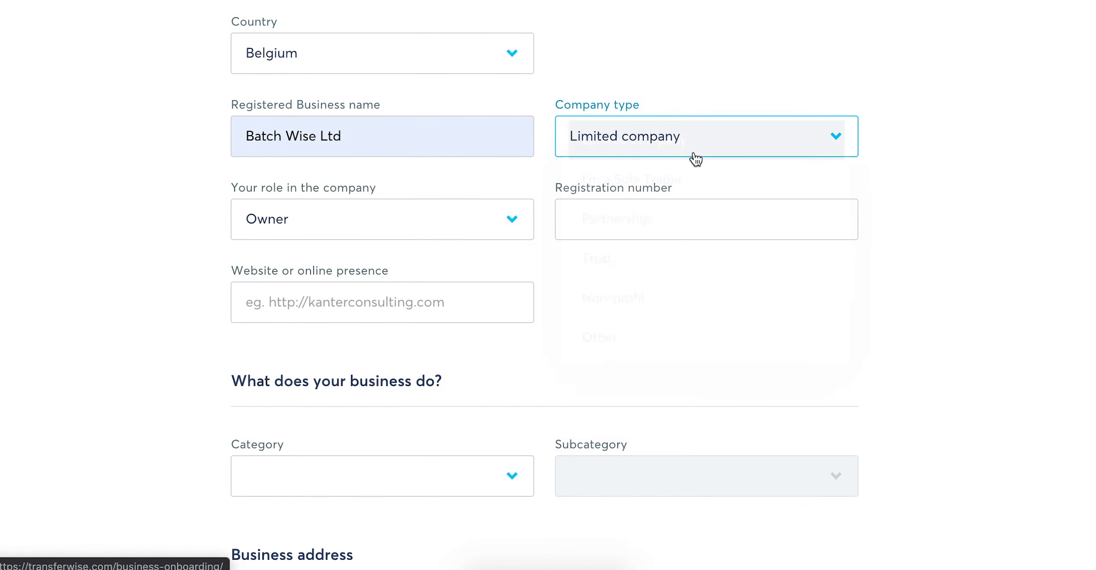
{"action": "left_click", "coordinate": [606, 218]}
{"action": "left_click", "coordinate": [606, 218]}
{"action": "type", "text": "0000"}
- Choose category Consulting, IT, or business services with subcategory IT development
{"action": "scroll", "coordinate": [570, 319], "scroll_direction": "down", "scroll_amount": 2}
{"action": "scroll", "coordinate": [568, 318], "scroll_direction": "down", "scroll_amount": 2}
{"action": "left_click", "coordinate": [494, 277]}
{"action": "left_click", "coordinate": [505, 321]}
{"action": "left_click", "coordinate": [609, 276]}
{"action": "left_click", "coordinate": [620, 445]}
- Enter the business street address, city Antwerp and postal code 0000, then submit
{"action": "scroll", "coordinate": [619, 445], "scroll_direction": "down", "scroll_amount": 4}
{"action": "left_click", "coordinate": [481, 299]}
{"action": "left_click", "coordinate": [623, 277]}
{"action": "type", "text": "Antwerp"}
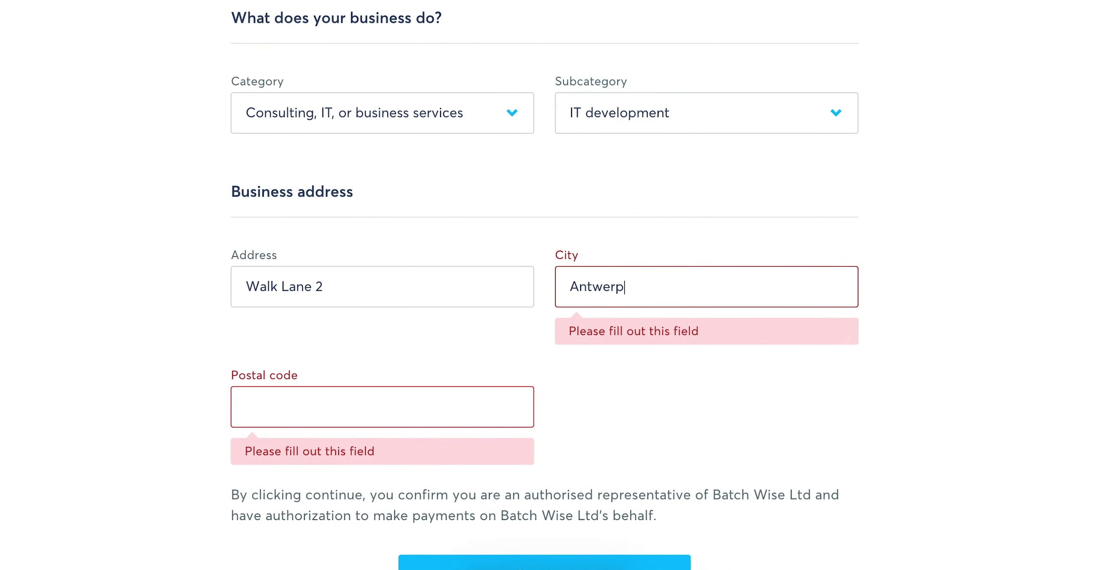
{"action": "left_click", "coordinate": [395, 398]}
{"action": "type", "text": "0000"}
{"action": "left_click", "coordinate": [621, 510]}
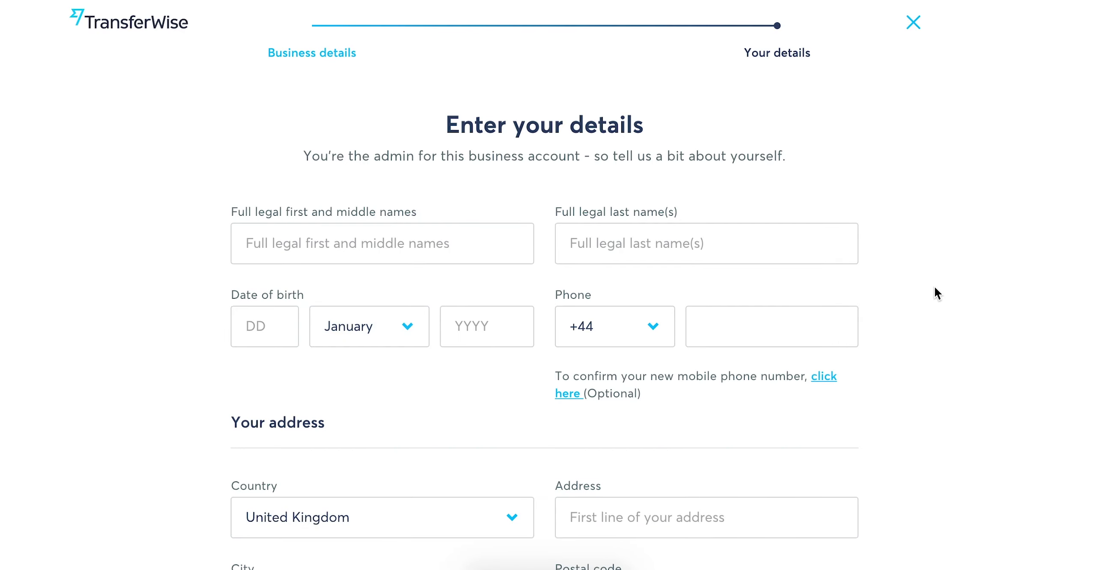
- Fill in the admin's first and last name
{"action": "scroll", "coordinate": [934, 286], "scroll_direction": "down", "scroll_amount": 3}
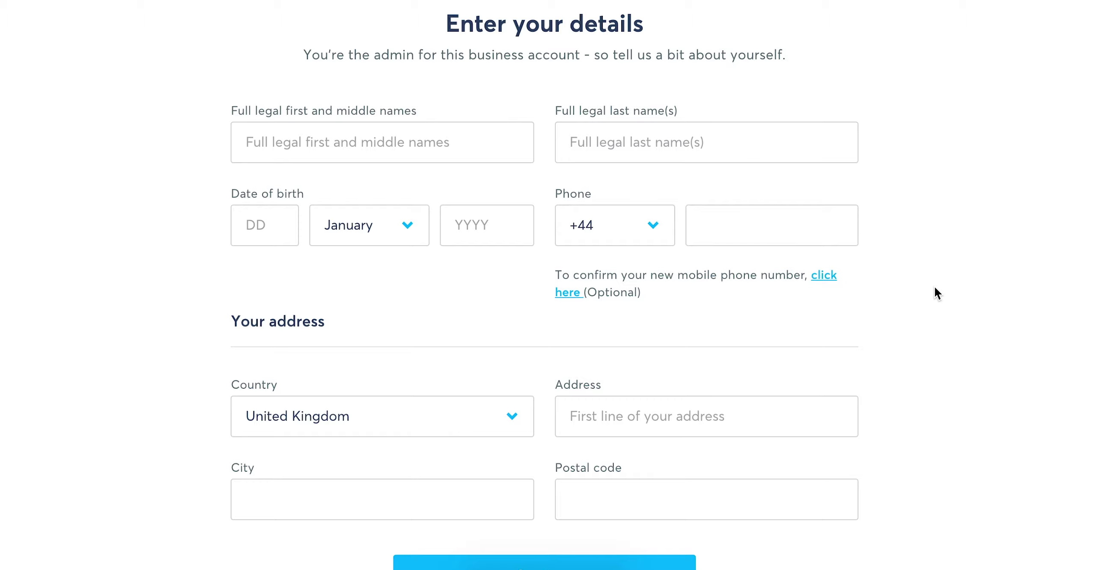
{"action": "left_click", "coordinate": [462, 156]}
{"action": "left_click", "coordinate": [463, 185]}
{"action": "left_click", "coordinate": [592, 129]}
{"action": "type", "text": "Smith"}
{"action": "left_click", "coordinate": [266, 226]}
{"action": "type", "text": "02"}
{"action": "left_click", "coordinate": [367, 225]}
{"action": "left_click", "coordinate": [367, 244]}
{"action": "left_click", "coordinate": [470, 225]}
{"action": "type", "text": "1989"}
{"action": "left_click", "coordinate": [746, 238]}
{"action": "left_click", "coordinate": [726, 272]}
- Set the home country to Belgium and enter the home address with city Antwerp
{"action": "scroll", "coordinate": [389, 349], "scroll_direction": "down", "scroll_amount": 2}
{"action": "left_click", "coordinate": [389, 349]}
{"action": "type", "text": "belg"}
{"action": "left_click", "coordinate": [366, 396]}
{"action": "key", "text": "Tab"}
{"action": "type", "text": "Antwerp"}
{"action": "key", "text": "Tab"}
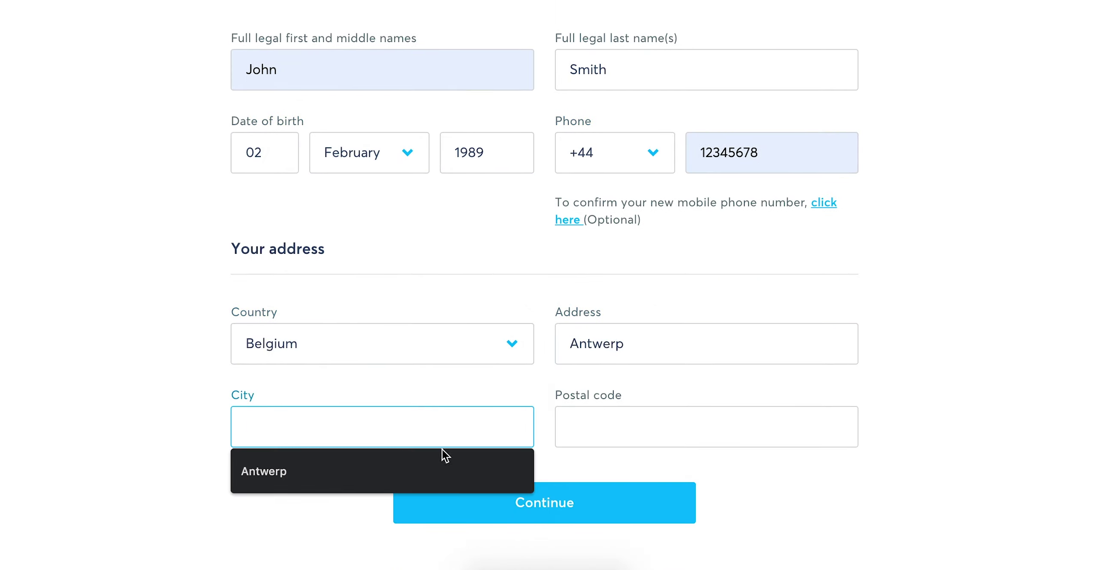
{"action": "left_click", "coordinate": [443, 454]}
- Add postal code 0000, complete the street address, and submit the personal details
{"action": "left_click", "coordinate": [657, 442]}
{"action": "type", "text": "0000"}
{"action": "left_click", "coordinate": [628, 343]}
{"action": "type", "text": "Lane"}
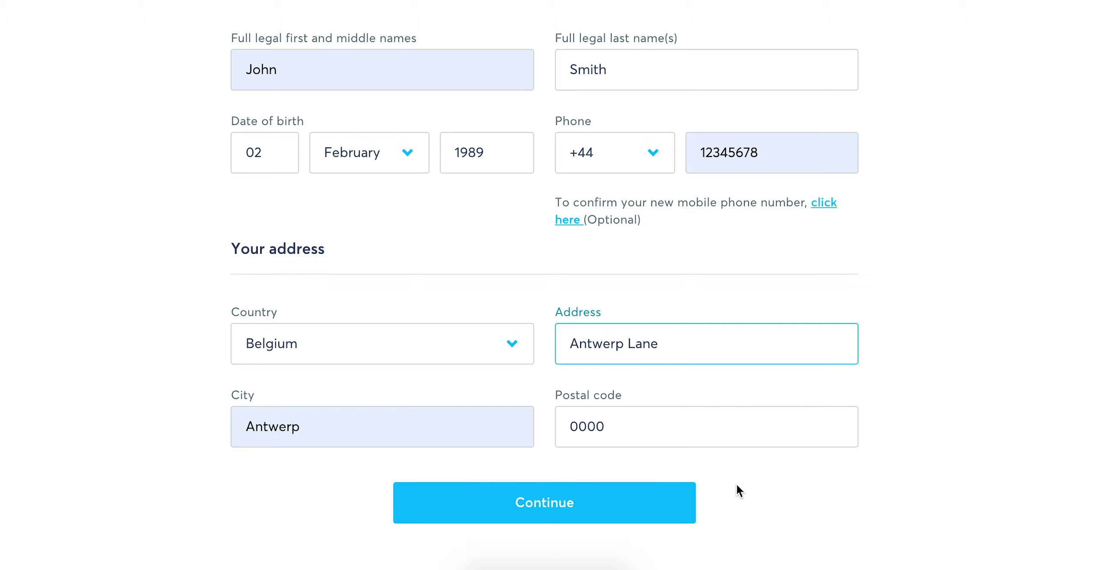
{"action": "left_click", "coordinate": [685, 501]}
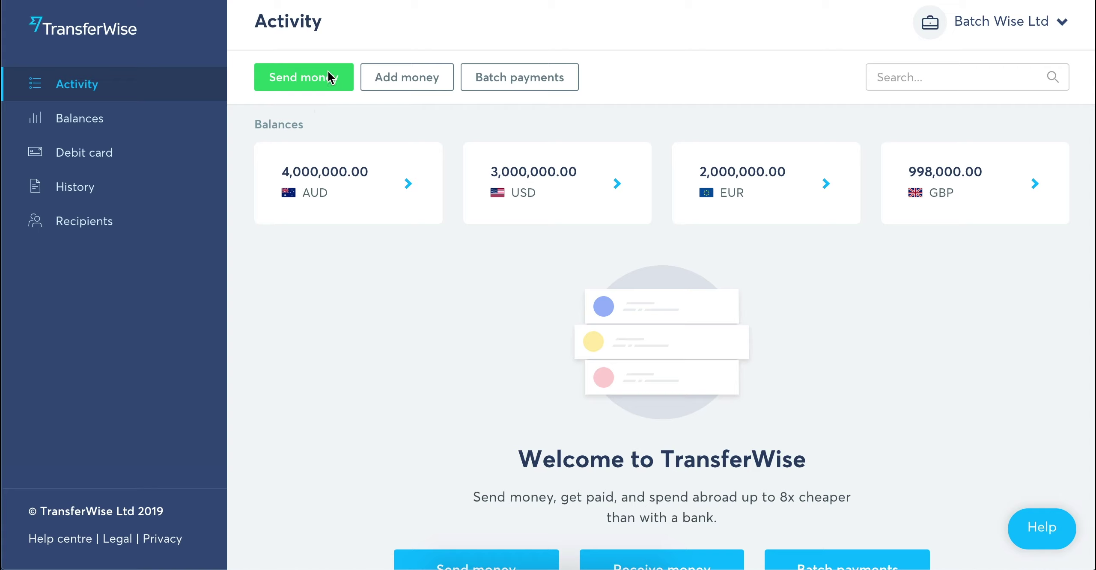
- Start a new money transfer with Send money from the Activity dashboard
{"action": "left_click", "coordinate": [326, 84]}
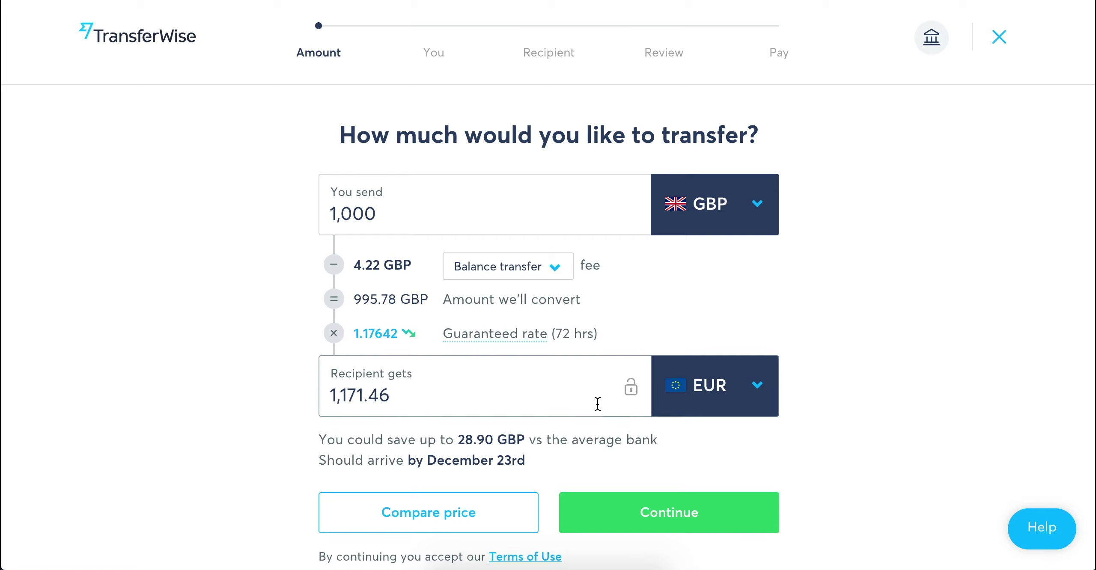
- Fix the recipient amount at 1,500 EUR, keep balance transfer, and continue
{"action": "left_click", "coordinate": [514, 393]}
{"action": "type", "text": "1500"}
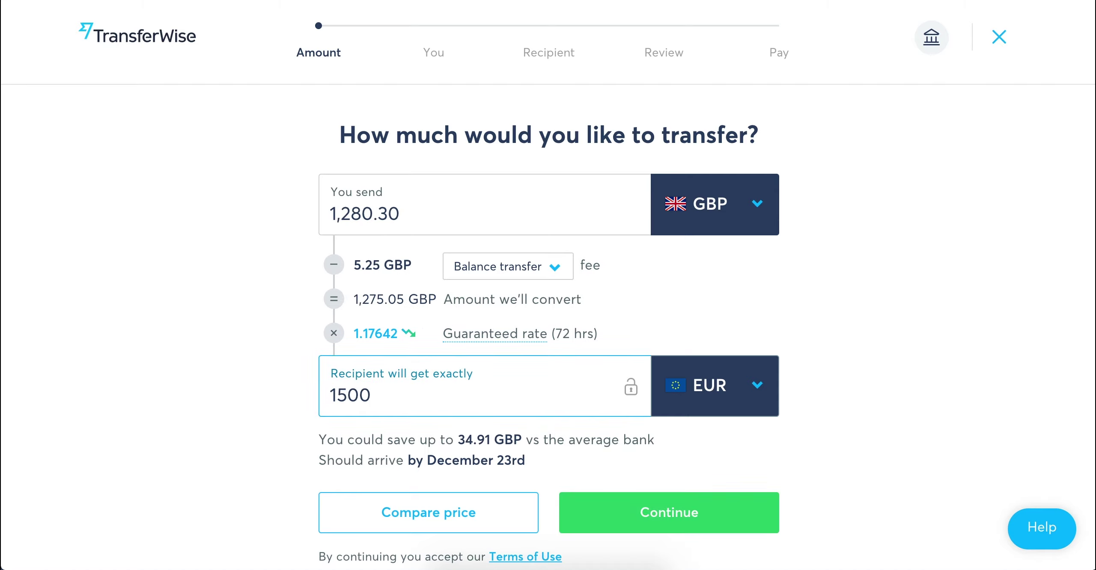
{"action": "left_click", "coordinate": [564, 267]}
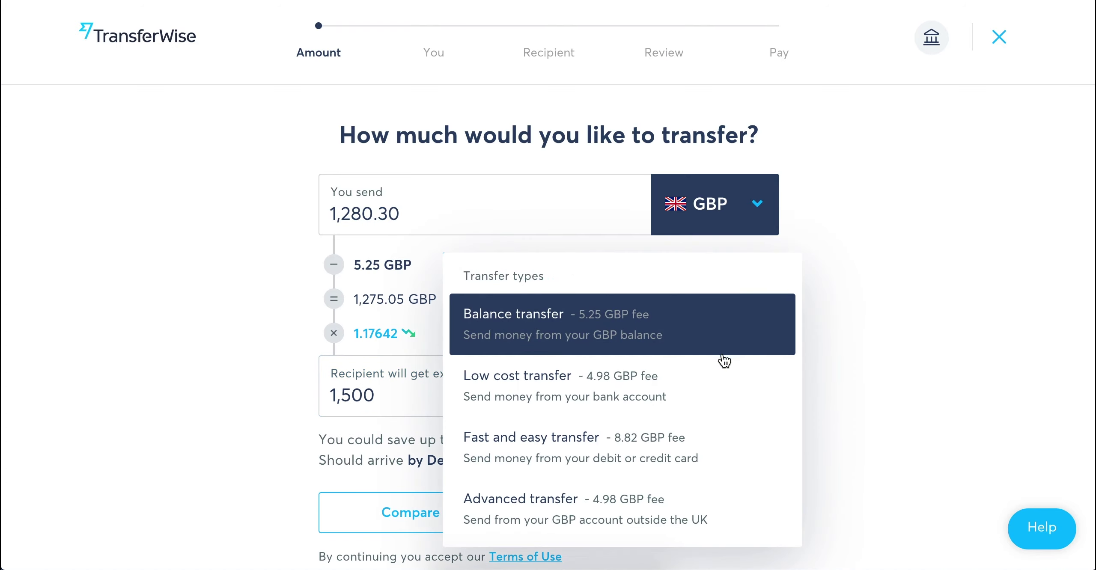
{"action": "left_click", "coordinate": [843, 356]}
{"action": "left_click", "coordinate": [712, 512]}
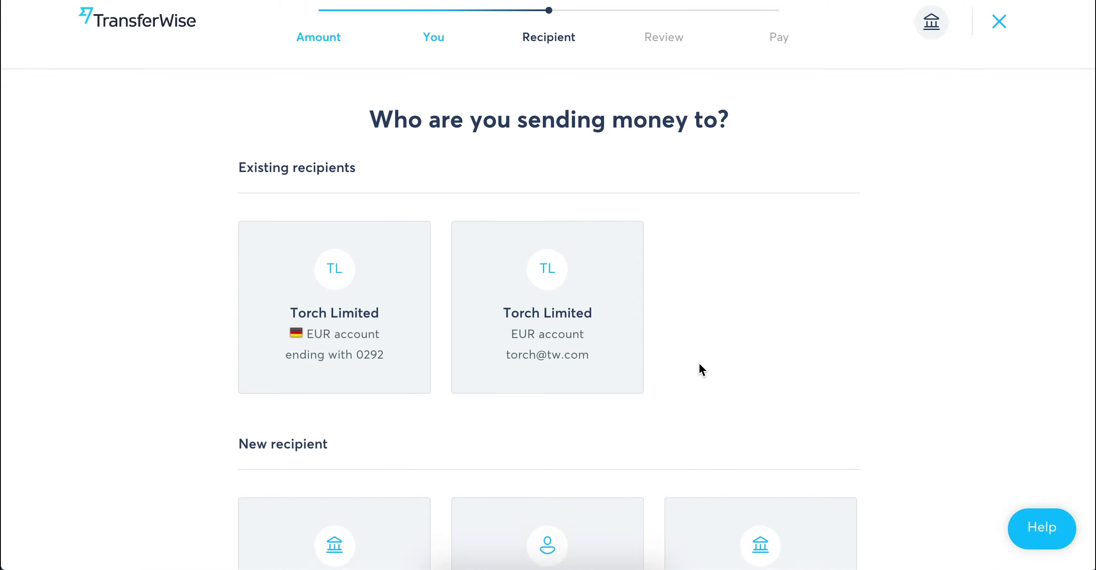
- Add Torch Ltd as a new recipient with its pasted IBAN and confirm
{"action": "scroll", "coordinate": [700, 369], "scroll_direction": "down", "scroll_amount": 3}
{"action": "left_click", "coordinate": [557, 440]}
{"action": "left_click", "coordinate": [569, 445]}
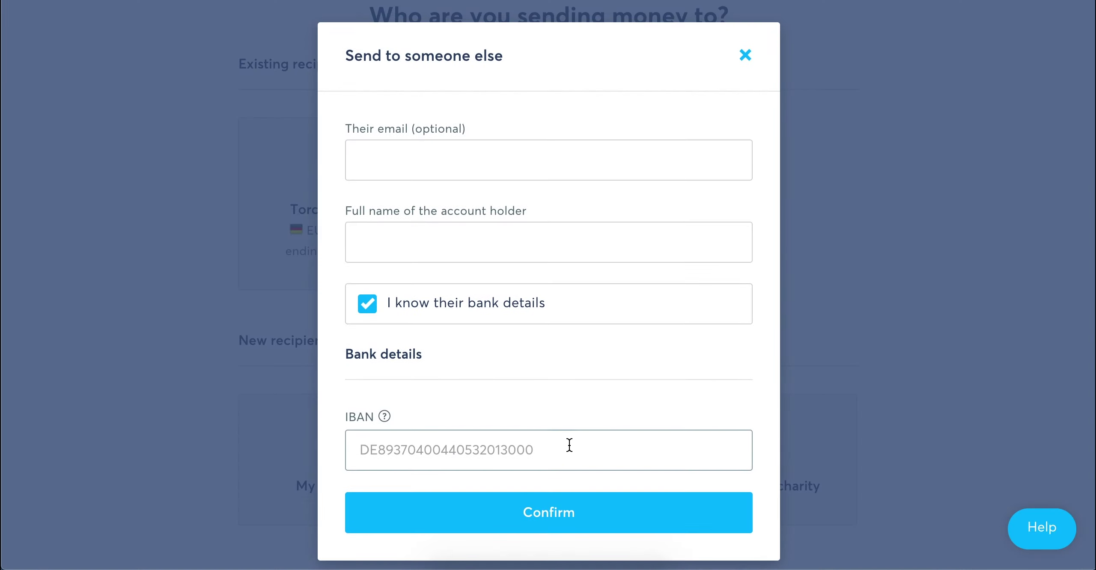
{"action": "key", "text": "ctrl+v"}
{"action": "left_click", "coordinate": [563, 400]}
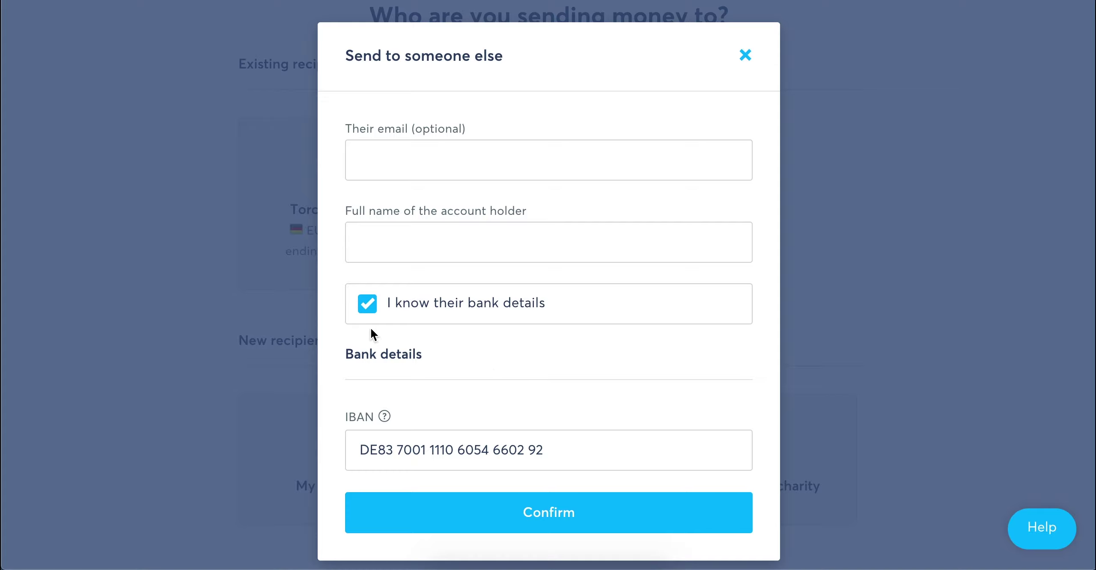
{"action": "left_click", "coordinate": [366, 304]}
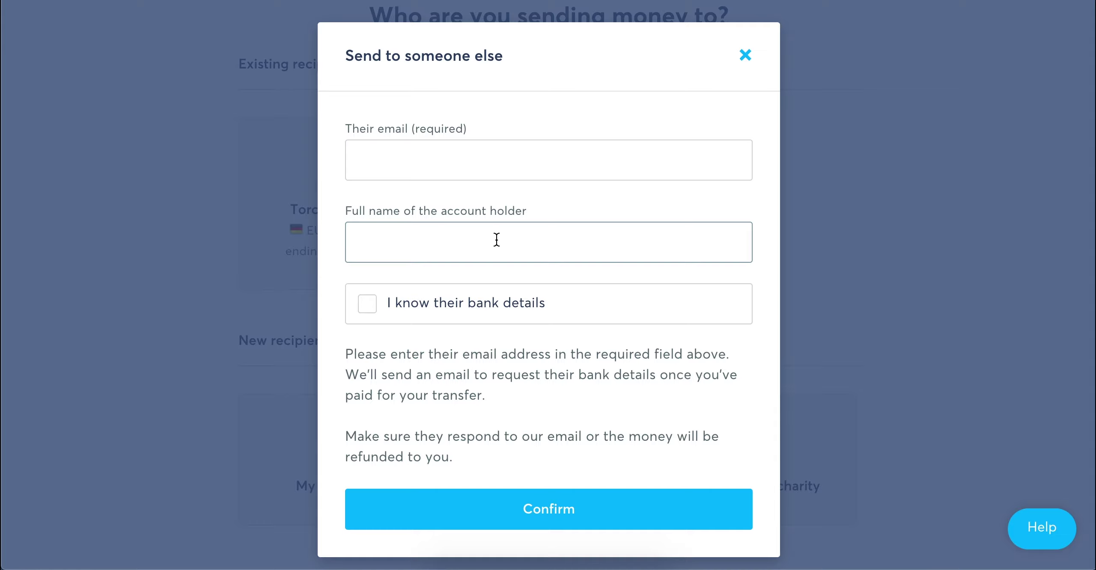
{"action": "left_click", "coordinate": [463, 303]}
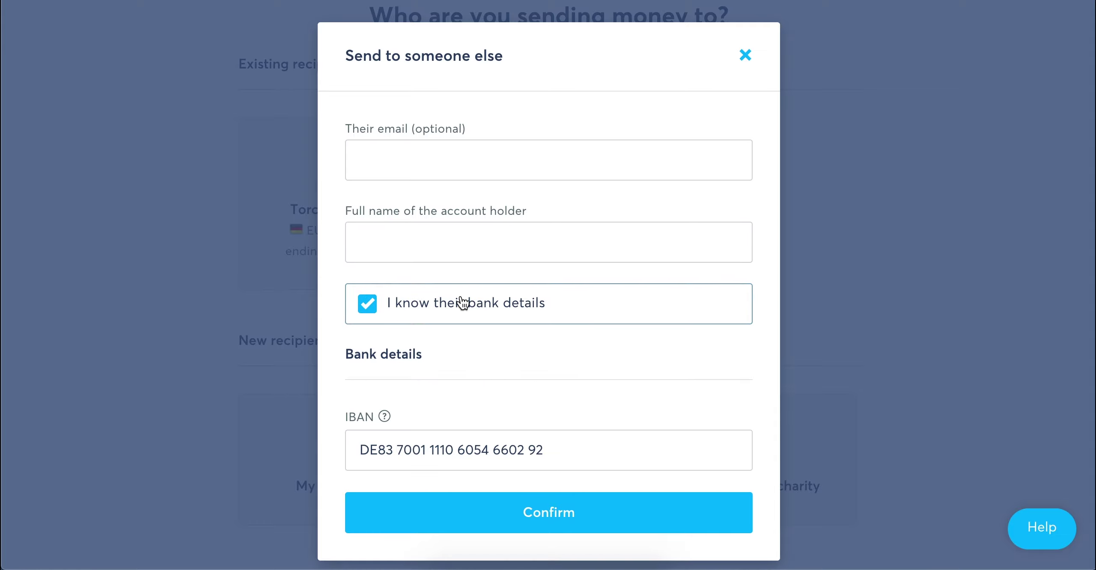
{"action": "left_click", "coordinate": [470, 259]}
{"action": "type", "text": "Torch Ltd"}
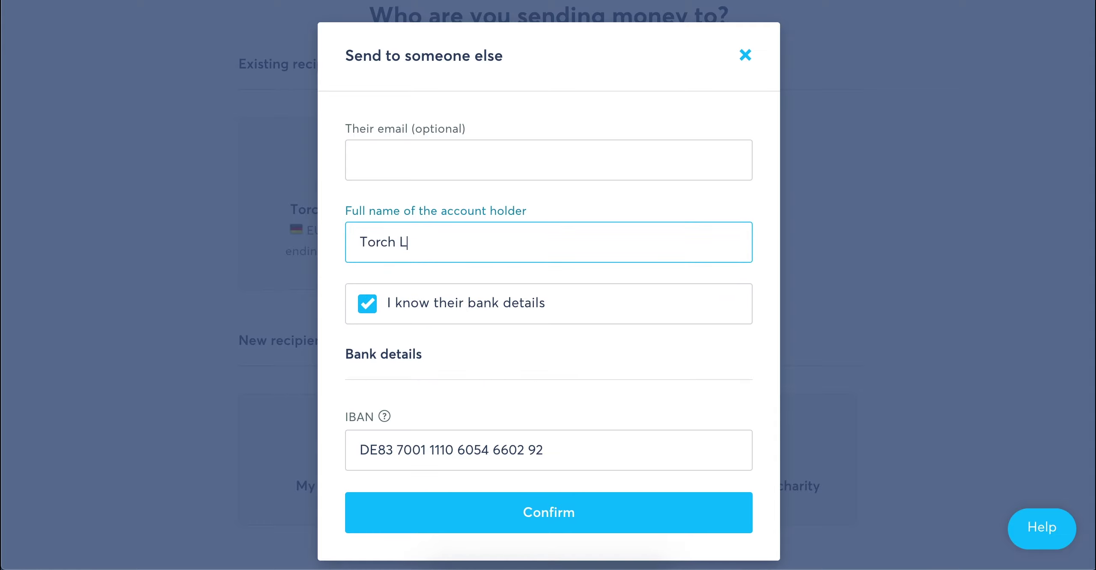
{"action": "left_click", "coordinate": [508, 506]}
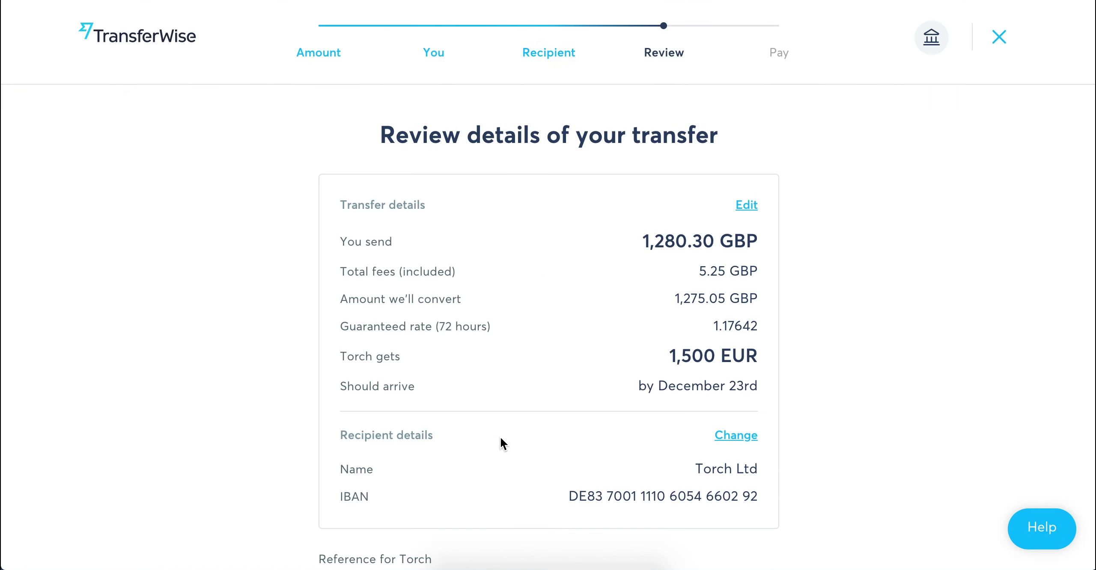
- Enter reference Invoice 107 for Torch and confirm the reviewed transfer
{"action": "scroll", "coordinate": [500, 439], "scroll_direction": "down", "scroll_amount": 3}
{"action": "scroll", "coordinate": [502, 440], "scroll_direction": "down", "scroll_amount": 1}
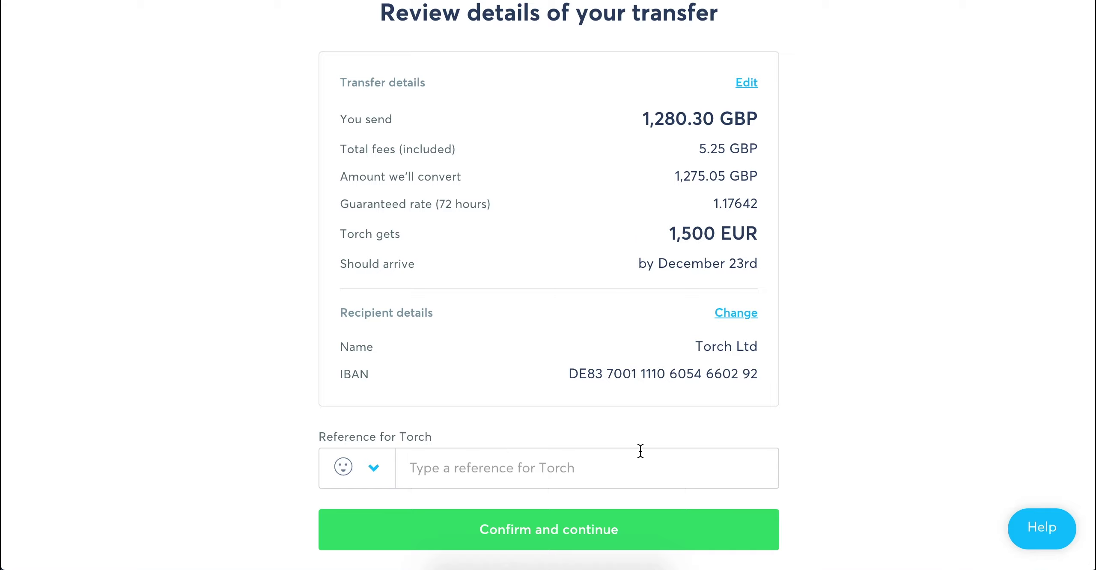
{"action": "left_click", "coordinate": [574, 467]}
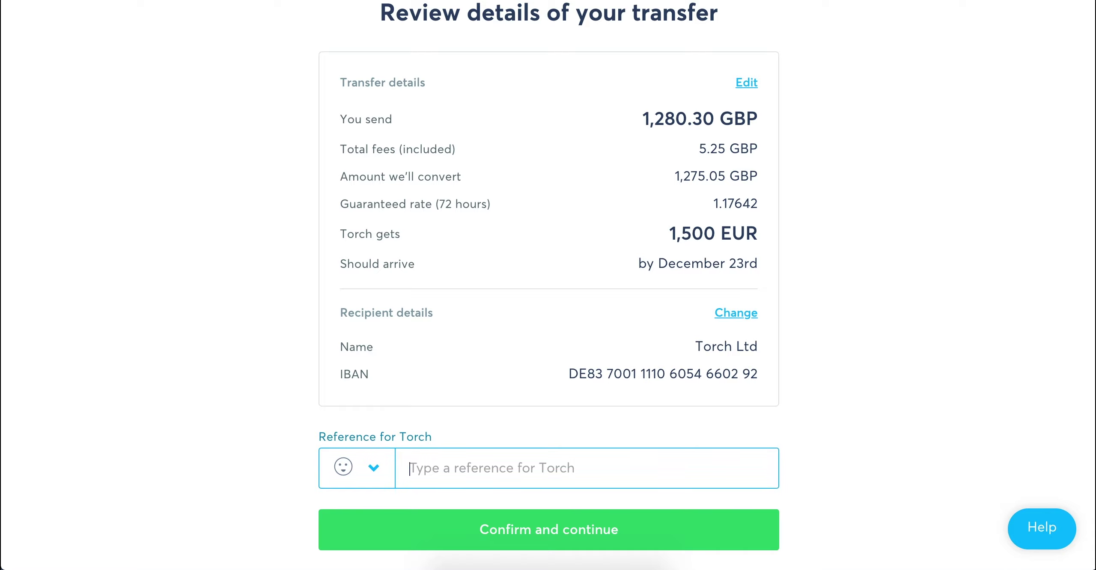
{"action": "type", "text": "Invoice 107"}
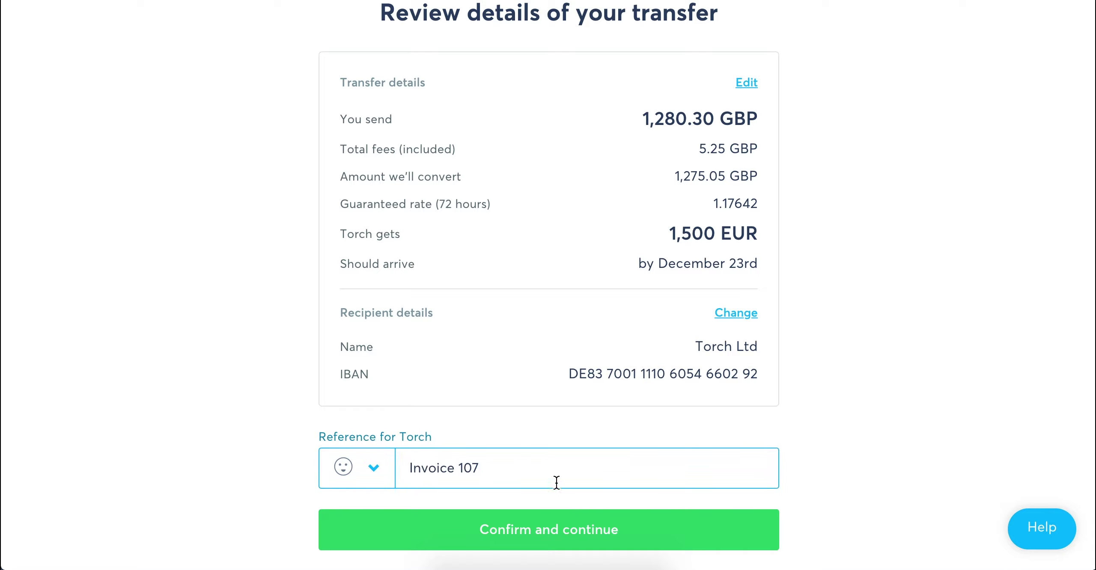
{"action": "left_click", "coordinate": [526, 531]}
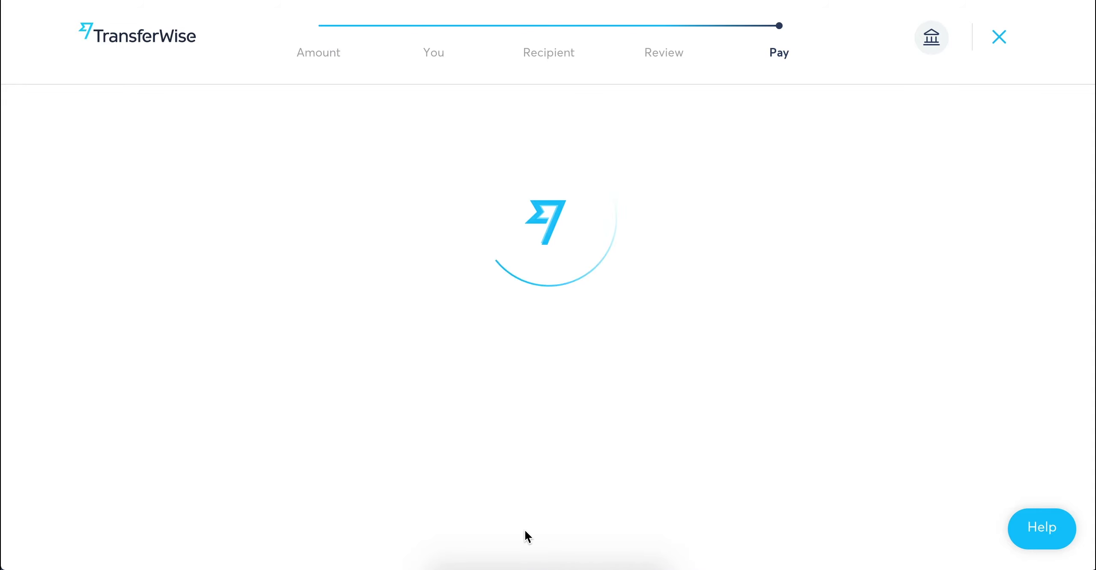
- Select Bank transfer as the payment method and finish to pay
{"action": "scroll", "coordinate": [703, 345], "scroll_direction": "down", "scroll_amount": 3}
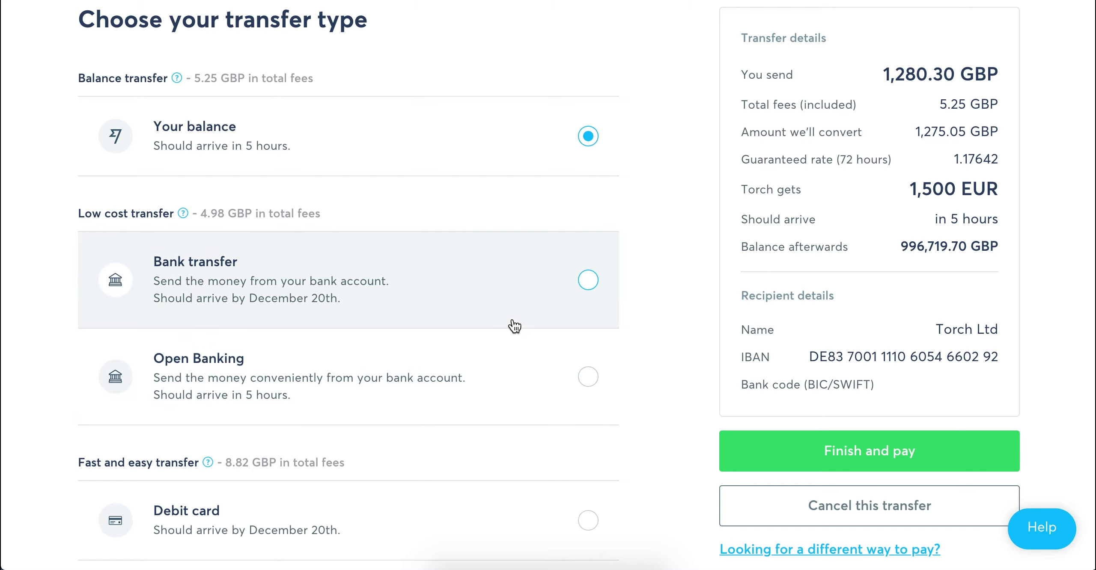
{"action": "scroll", "coordinate": [514, 326], "scroll_direction": "down", "scroll_amount": 3}
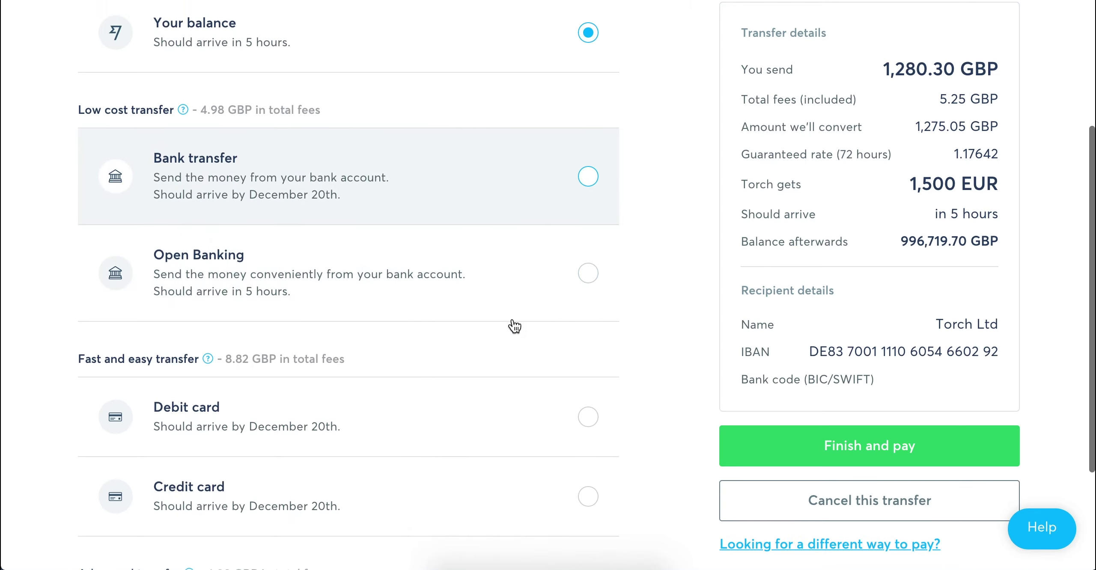
{"action": "scroll", "coordinate": [514, 325], "scroll_direction": "up", "scroll_amount": 1}
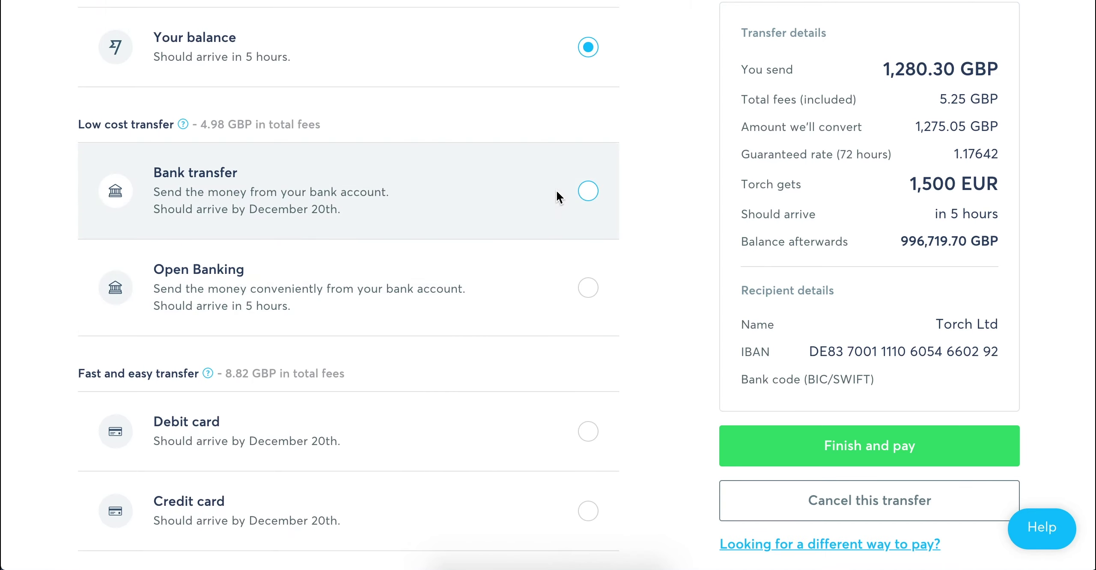
{"action": "left_click", "coordinate": [556, 190]}
{"action": "left_click", "coordinate": [772, 542]}
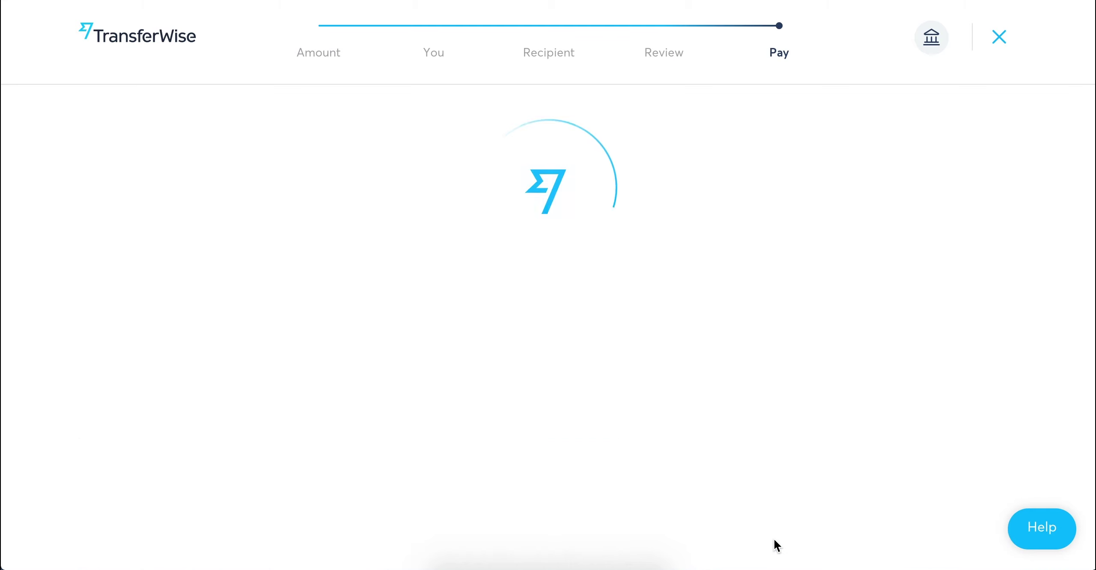
- Show TransferWise's bank details and report the bank transfer as made
{"action": "scroll", "coordinate": [774, 537], "scroll_direction": "down", "scroll_amount": 3}
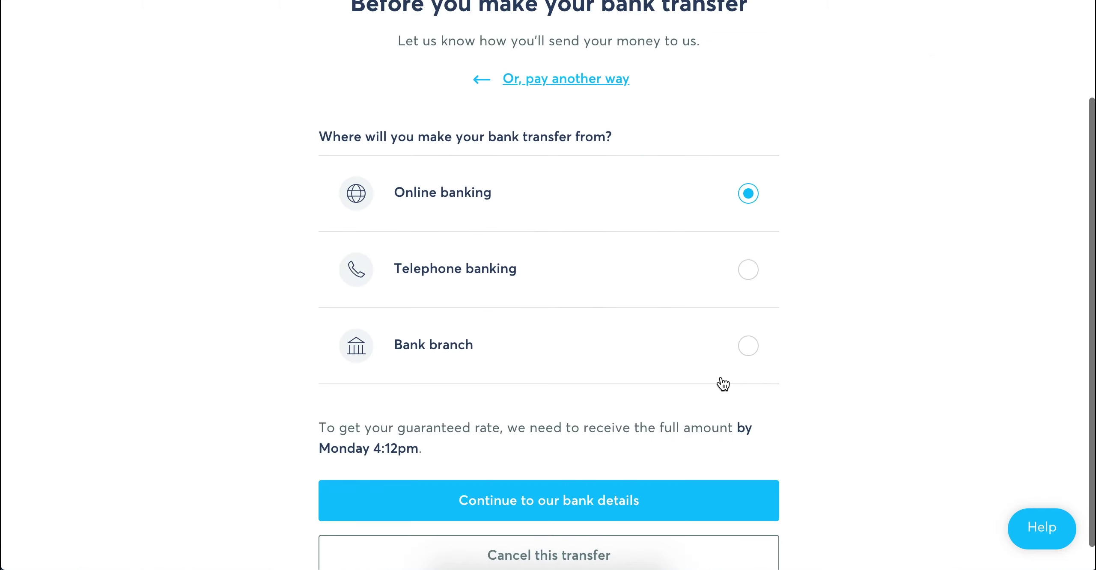
{"action": "left_click", "coordinate": [629, 485]}
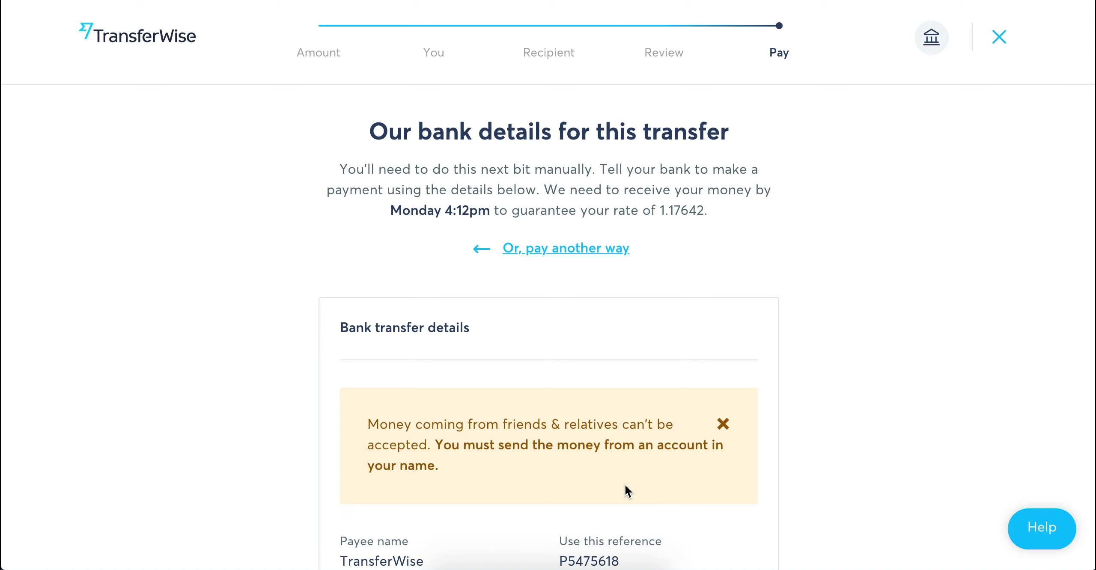
{"action": "scroll", "coordinate": [627, 490], "scroll_direction": "down", "scroll_amount": 5}
{"action": "scroll", "coordinate": [627, 491], "scroll_direction": "down", "scroll_amount": 2}
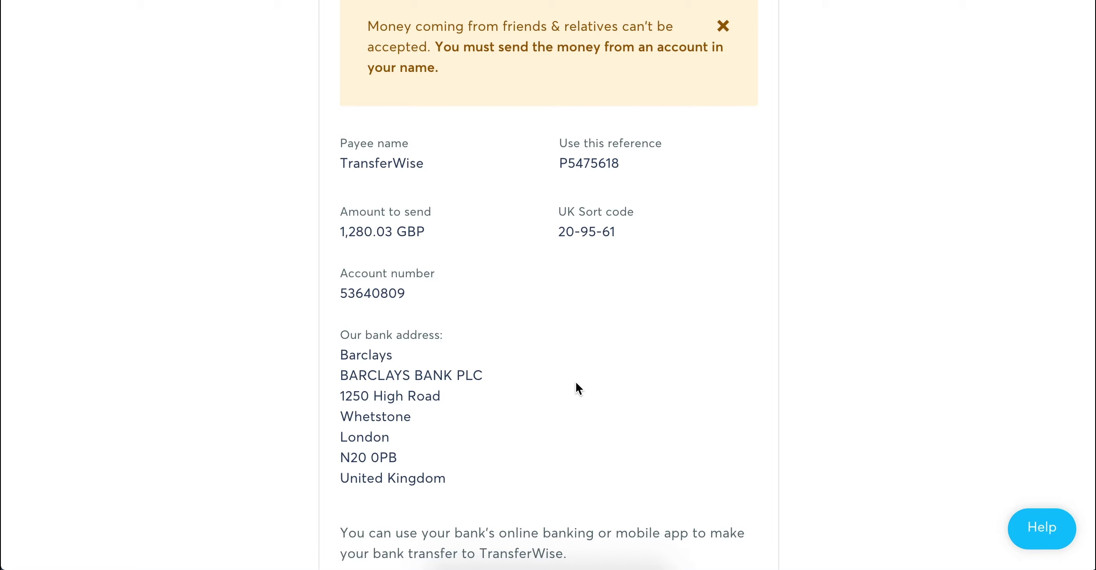
{"action": "scroll", "coordinate": [576, 384], "scroll_direction": "down", "scroll_amount": 5}
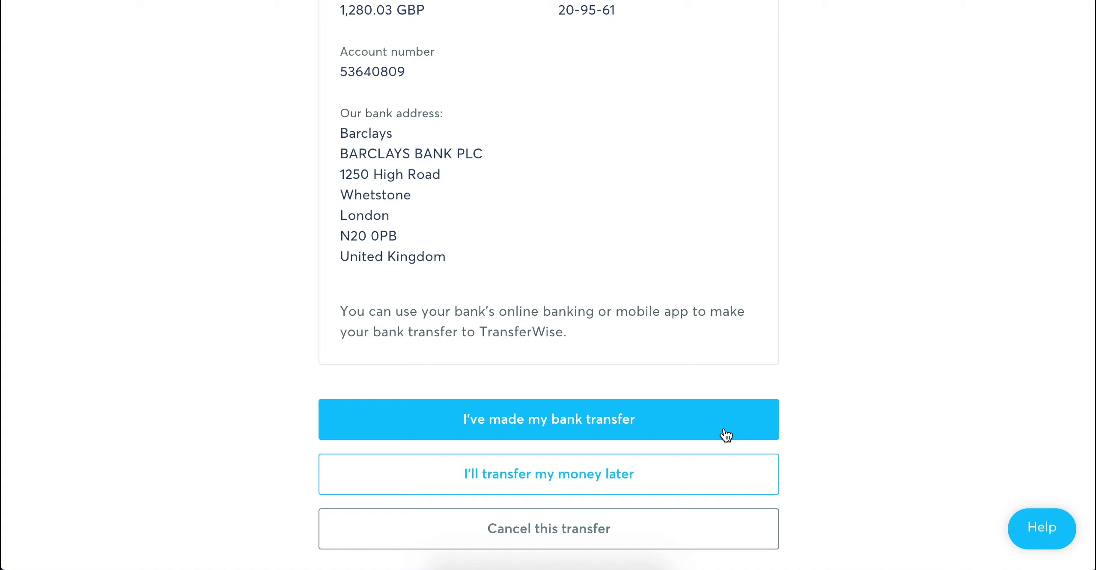
{"action": "left_click", "coordinate": [726, 435]}
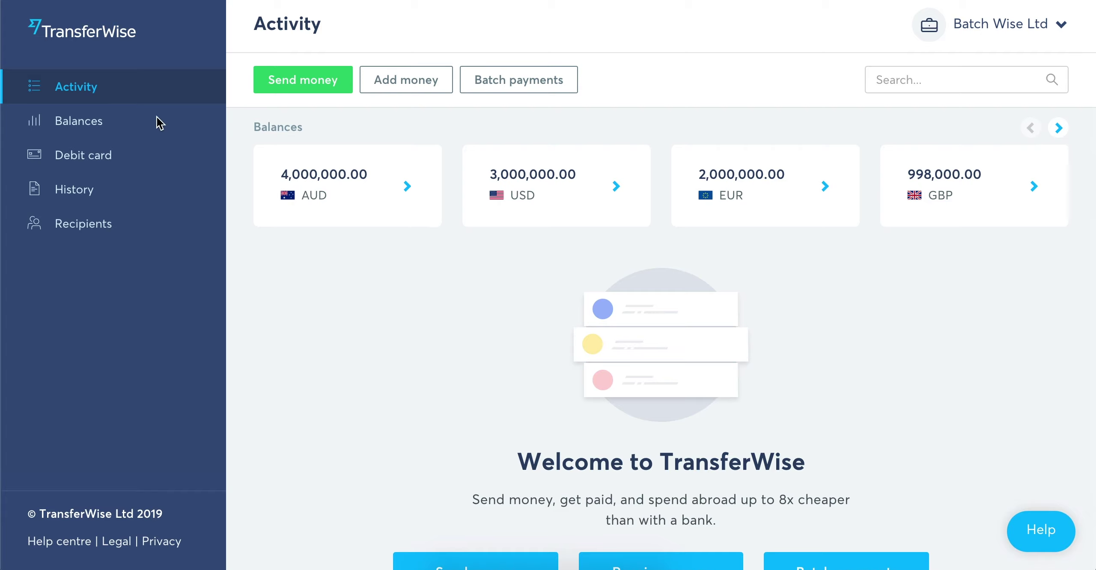
- Open Balances and expand the 4,000,000 AUD balance to see its receiving bank details
{"action": "left_click", "coordinate": [98, 121]}
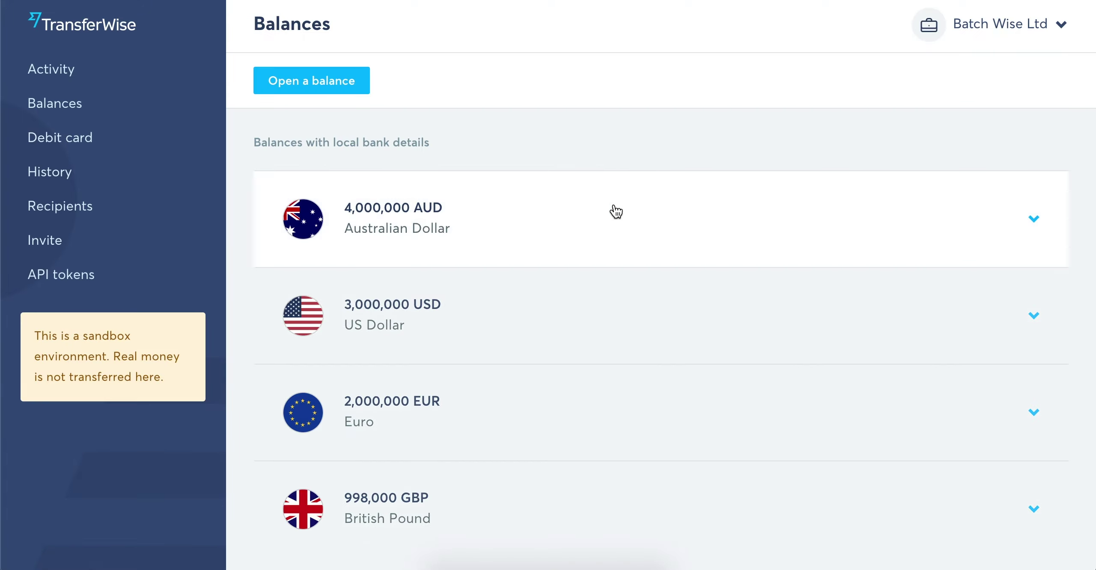
{"action": "left_click", "coordinate": [613, 210]}
{"action": "scroll", "coordinate": [616, 212], "scroll_direction": "down", "scroll_amount": 3}
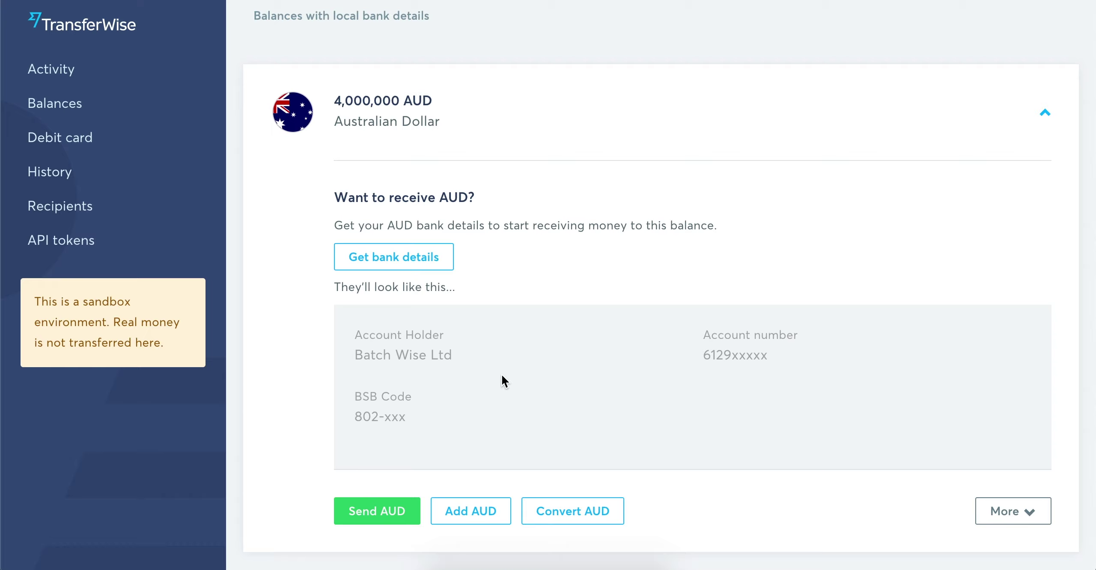
{"action": "scroll", "coordinate": [502, 377], "scroll_direction": "up", "scroll_amount": 3}
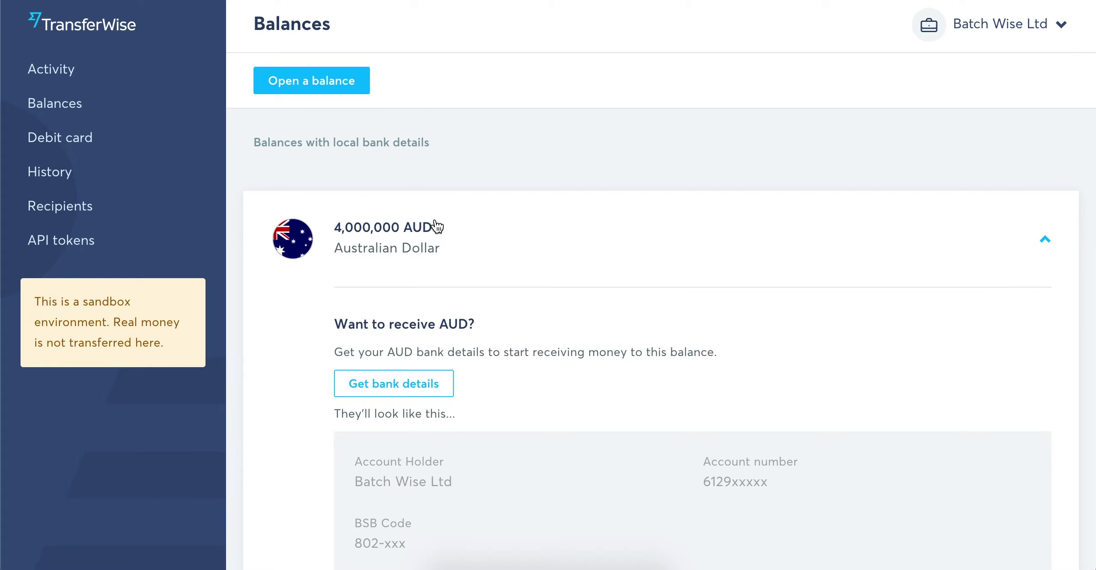
- Open a new Swiss Franc balance, found by searching 'swis', which appears at 0 CHF
{"action": "left_click", "coordinate": [335, 85]}
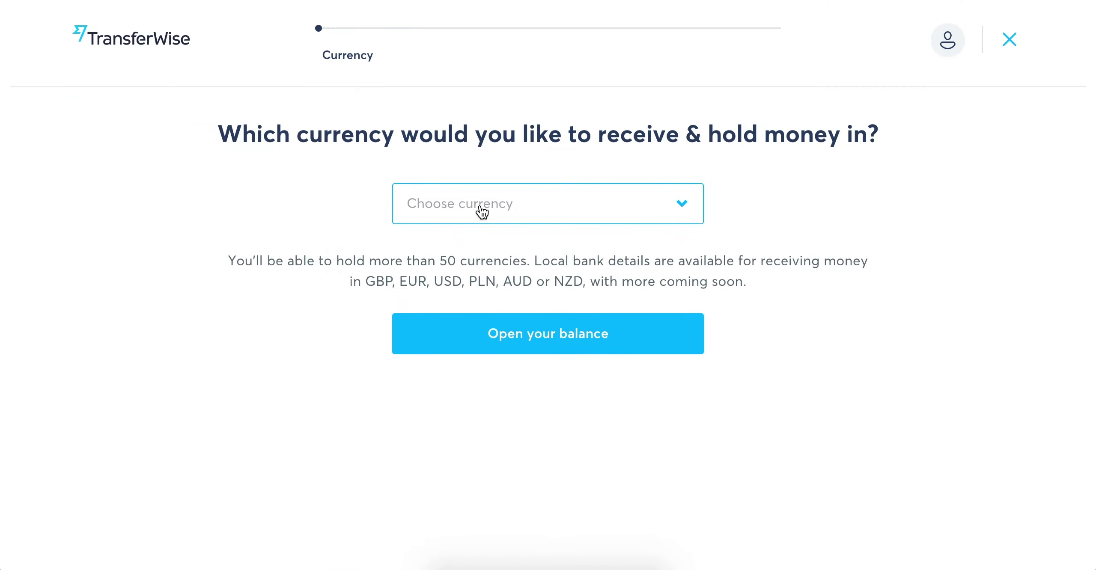
{"action": "left_click", "coordinate": [482, 212]}
{"action": "type", "text": "swis"}
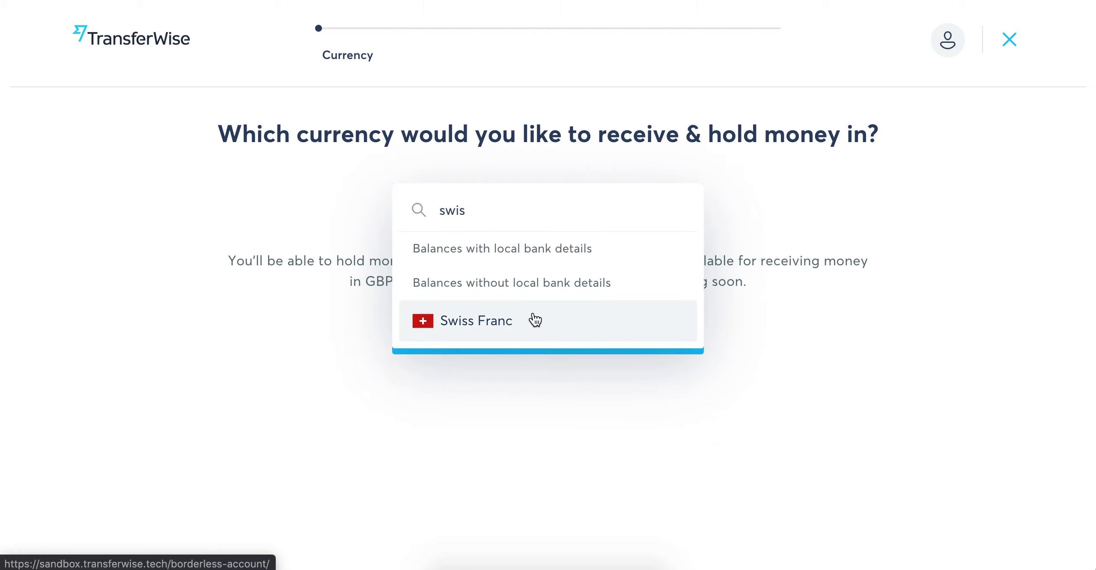
{"action": "left_click", "coordinate": [535, 320]}
{"action": "left_click", "coordinate": [536, 318]}
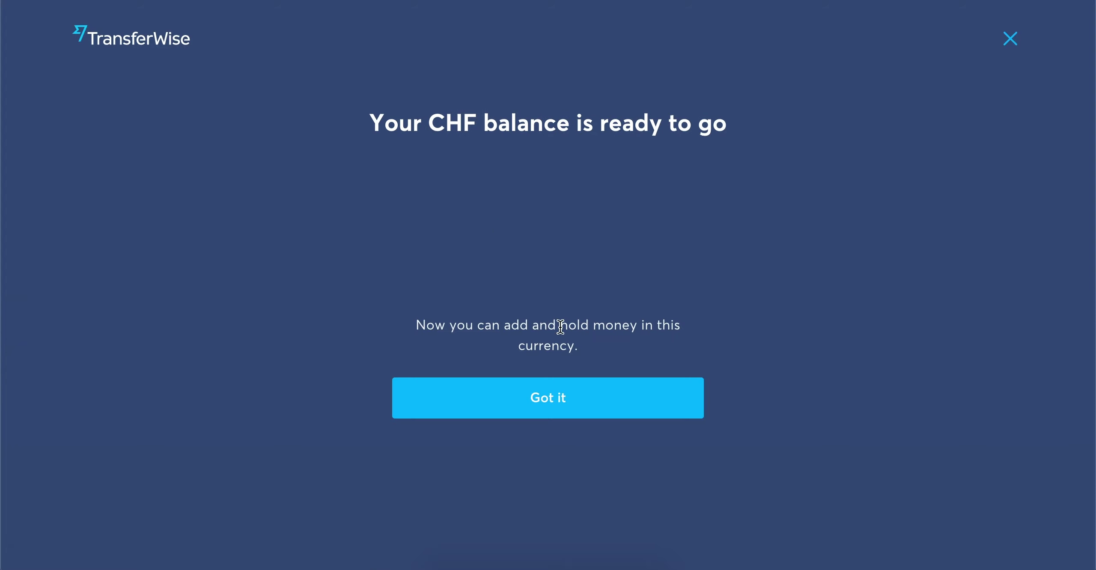
{"action": "left_click", "coordinate": [609, 394]}
{"action": "scroll", "coordinate": [610, 394], "scroll_direction": "down", "scroll_amount": 2}
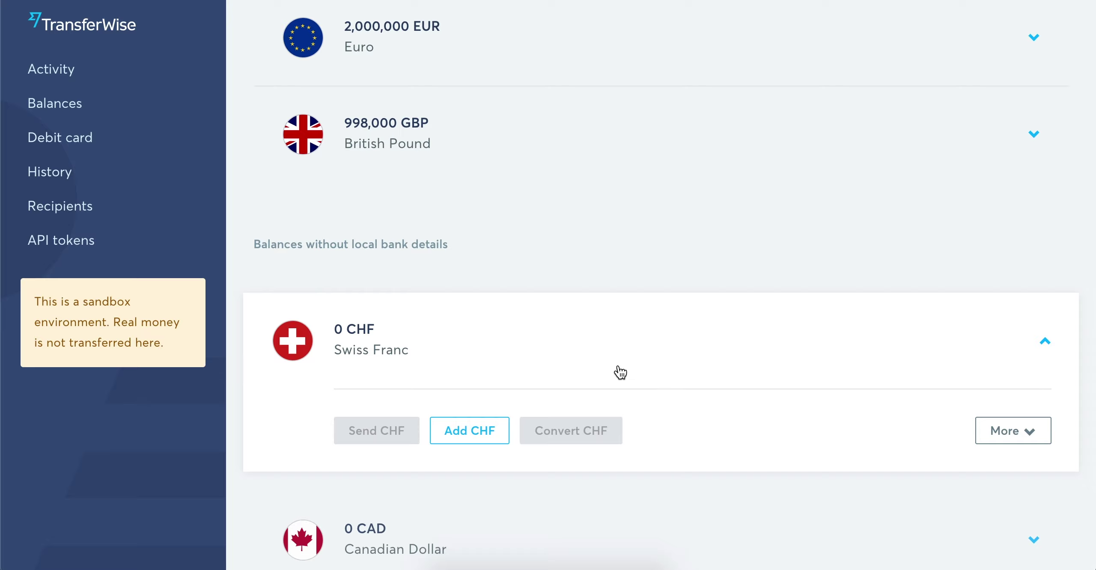
- Return to the Activity dashboard showing the AUD, USD, EUR and GBP balances
{"action": "left_click", "coordinate": [73, 68]}
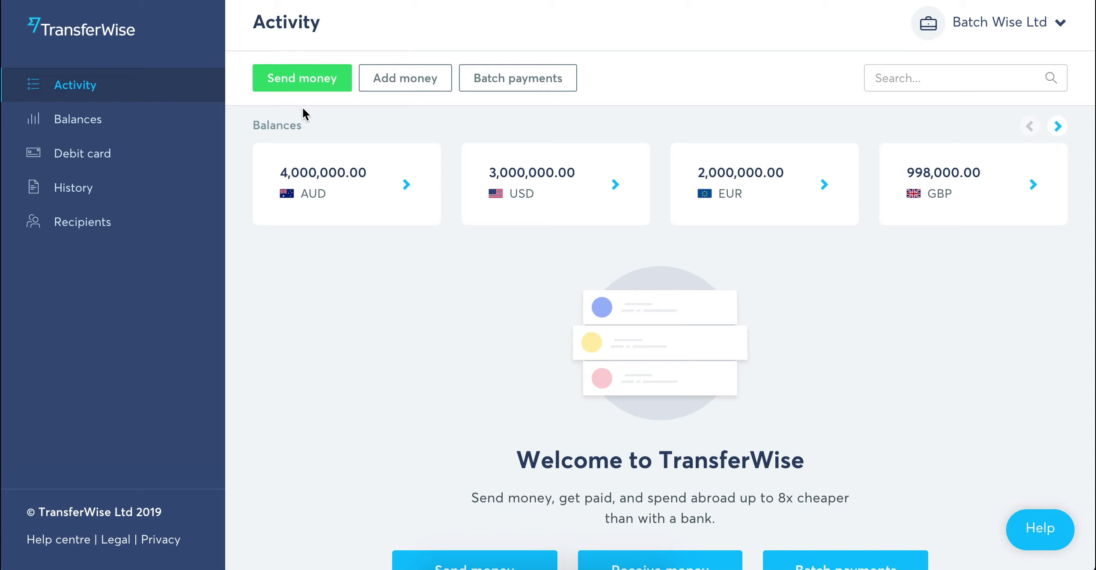
- Start a batch payment and choose a template instead of uploading a CSV
{"action": "left_click", "coordinate": [526, 77]}
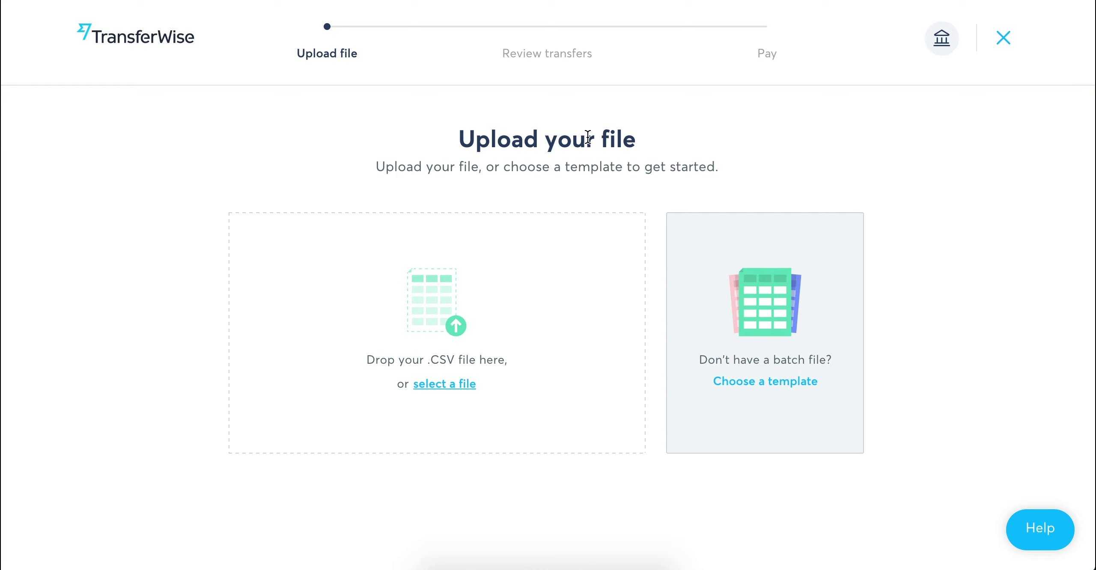
{"action": "left_click", "coordinate": [798, 384]}
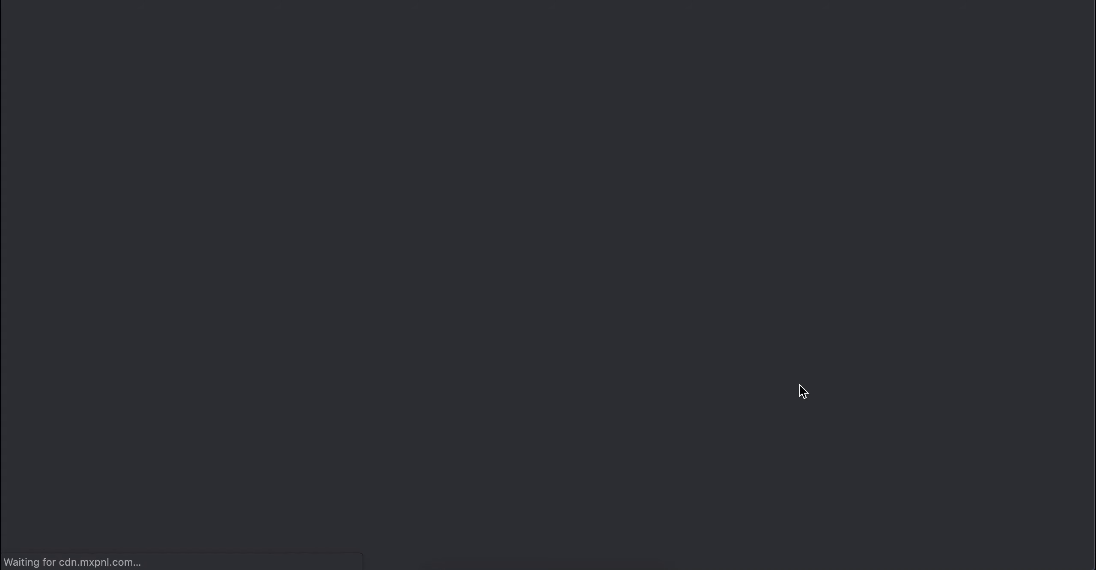
- Choose the Send to bank accounts template, offering Send-to-bank-accounts-GBP-EUR.csv
{"action": "scroll", "coordinate": [773, 396], "scroll_direction": "down", "scroll_amount": 3}
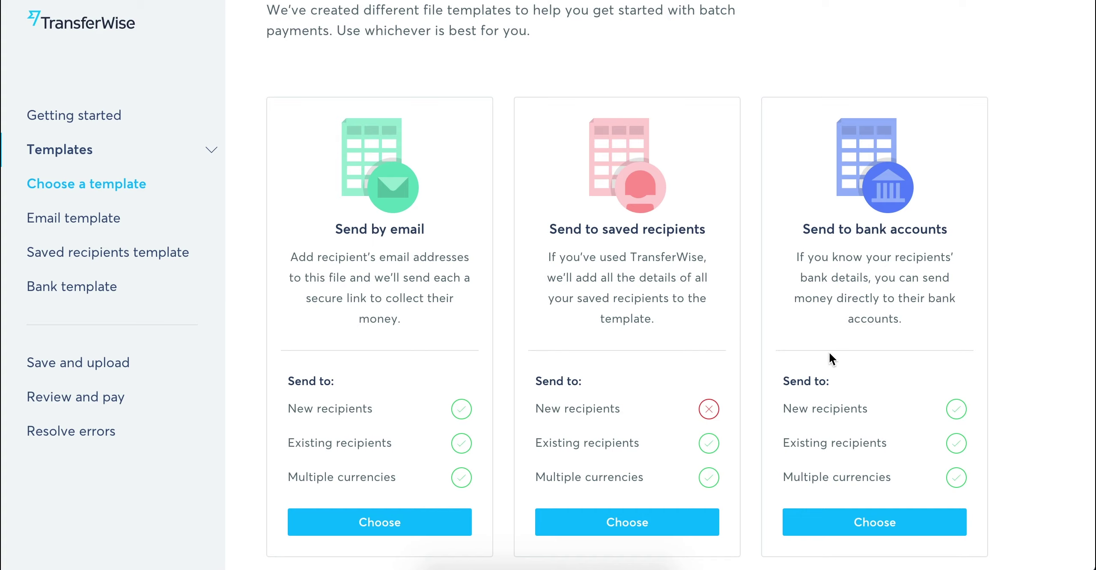
{"action": "left_click", "coordinate": [873, 533]}
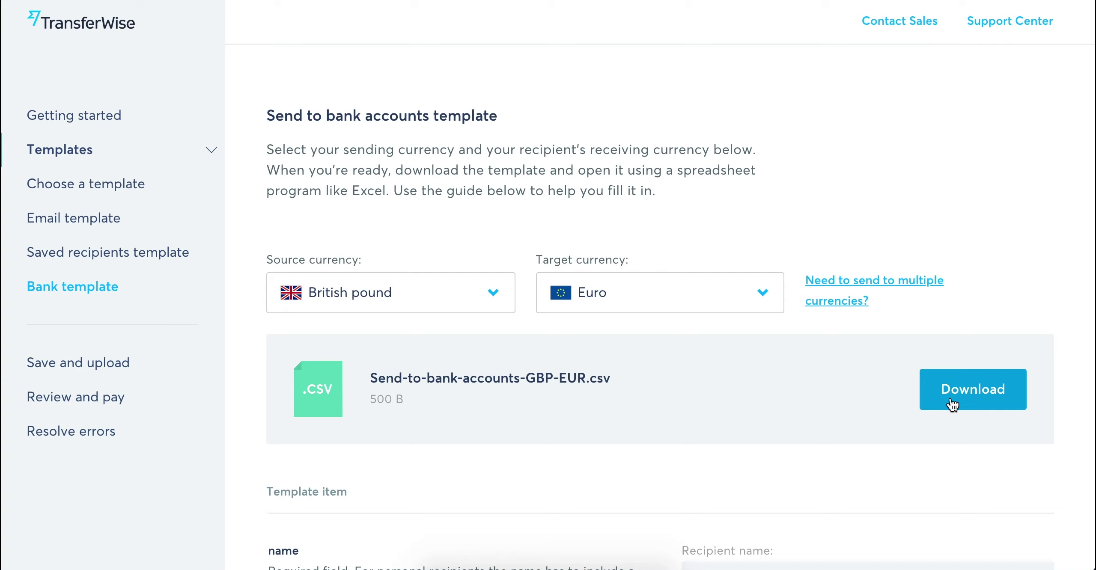
- Select British pound as the bank accounts template's target currency
{"action": "left_click", "coordinate": [717, 291]}
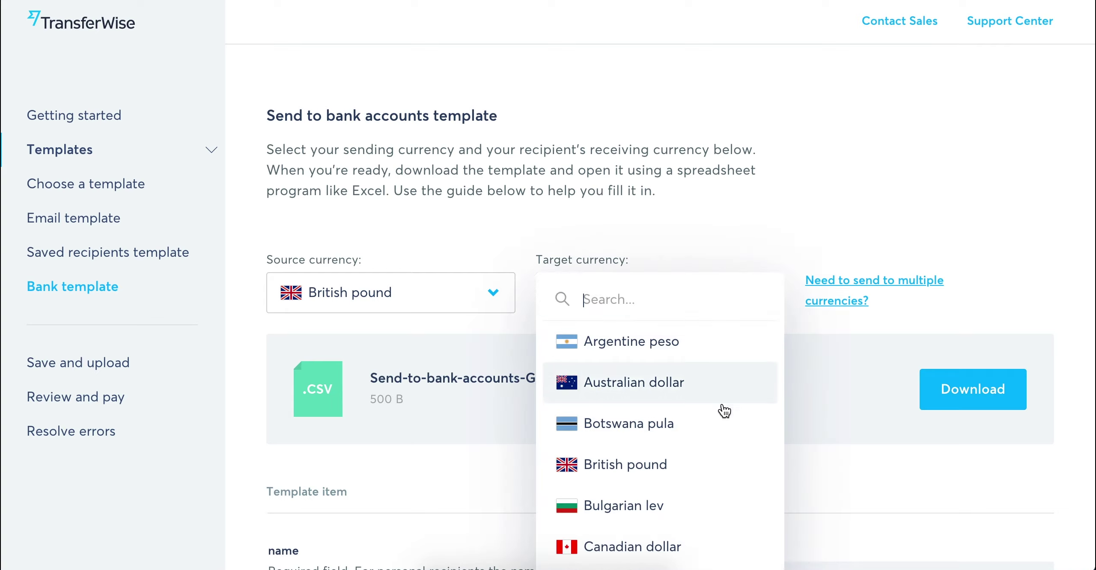
{"action": "left_click", "coordinate": [734, 465]}
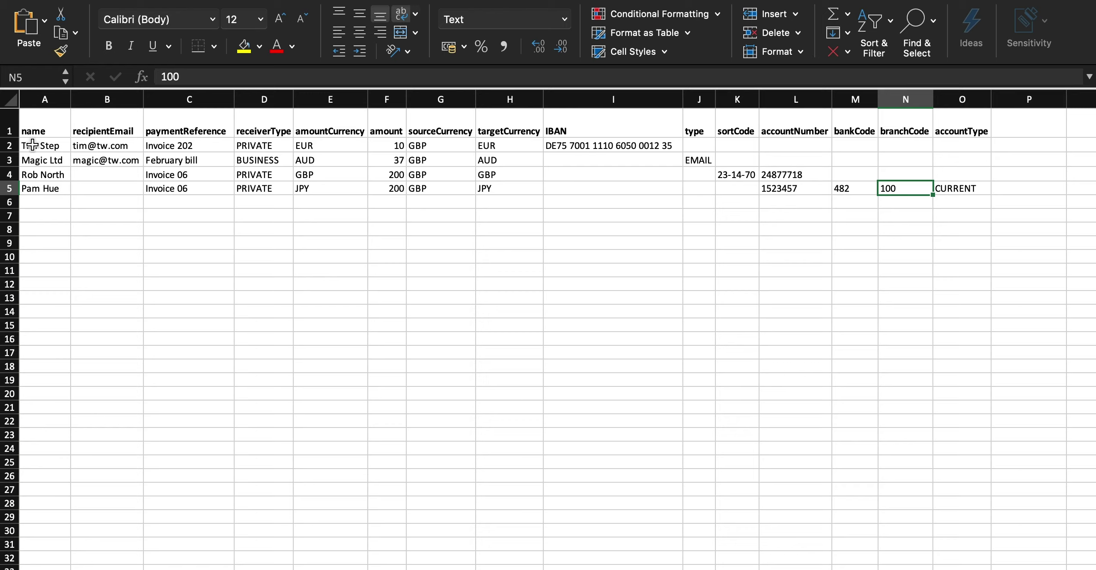
{"action": "left_click", "coordinate": [24, 121]}
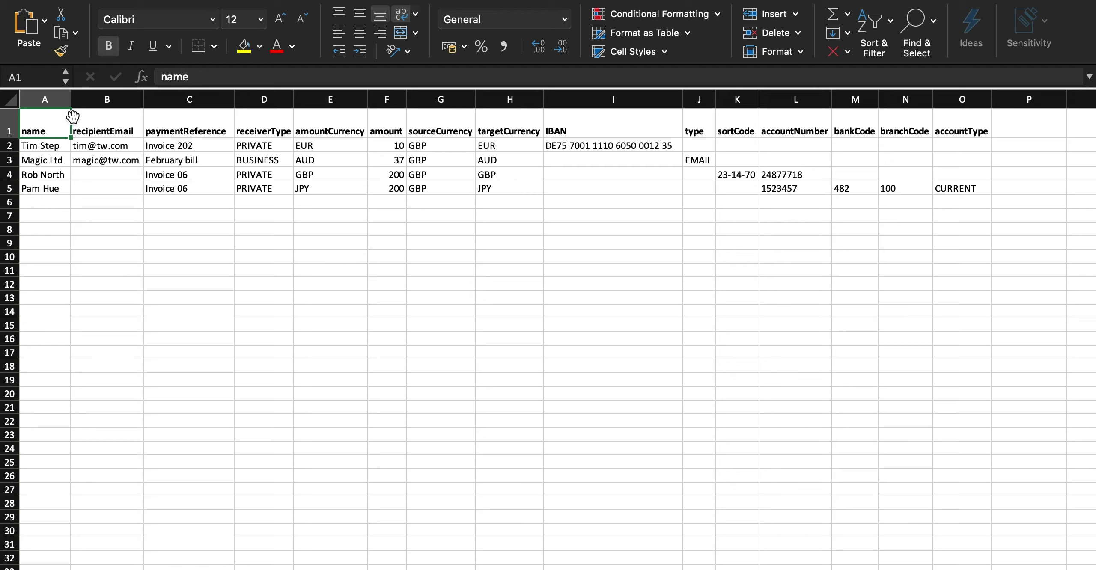
{"action": "left_click", "coordinate": [105, 122]}
{"action": "left_click", "coordinate": [176, 123]}
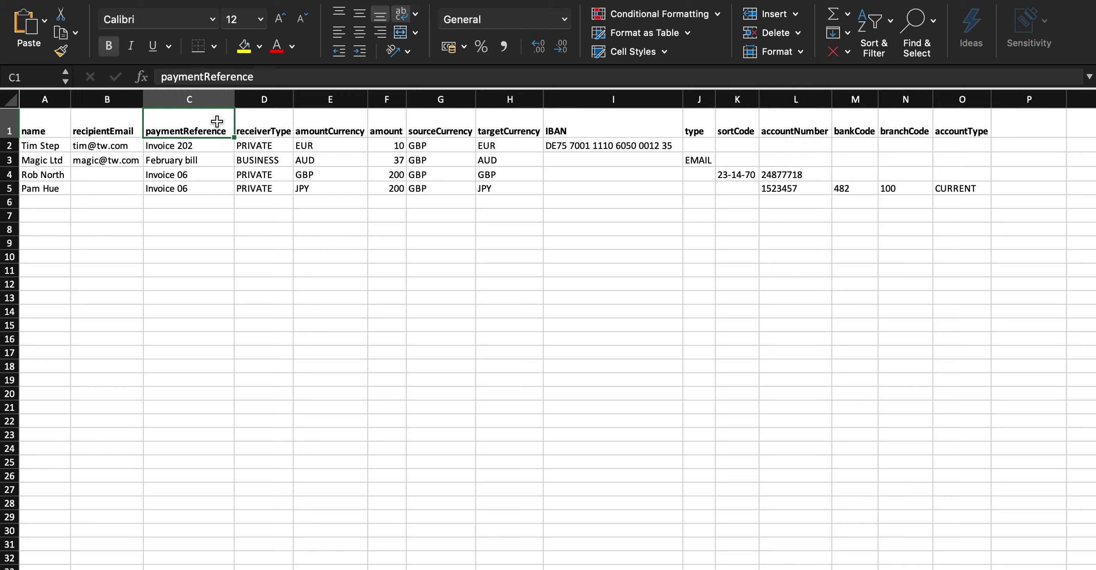
{"action": "left_click", "coordinate": [263, 119]}
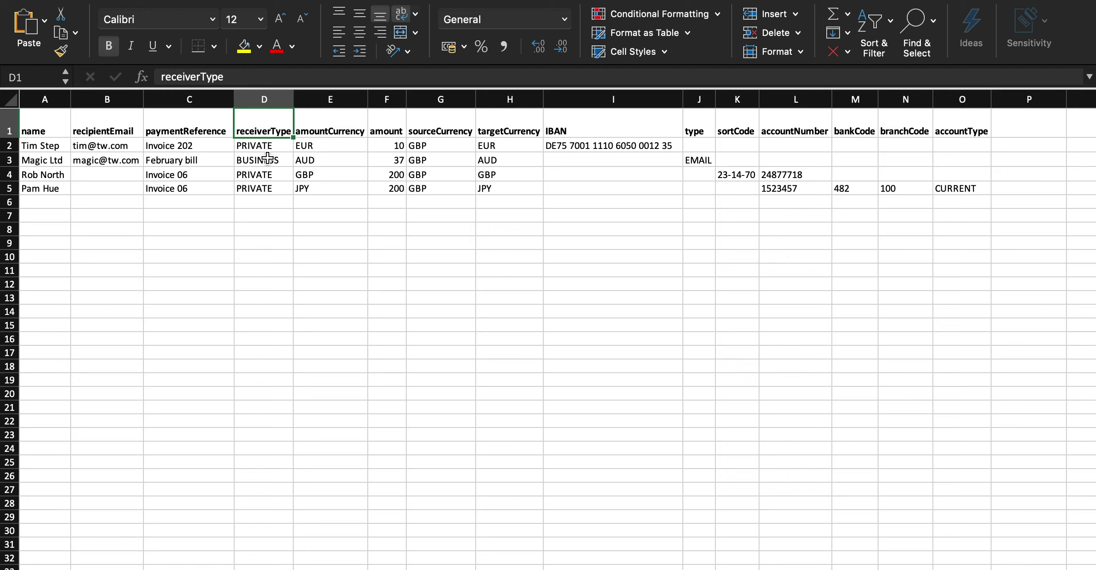
{"action": "left_click", "coordinate": [380, 128]}
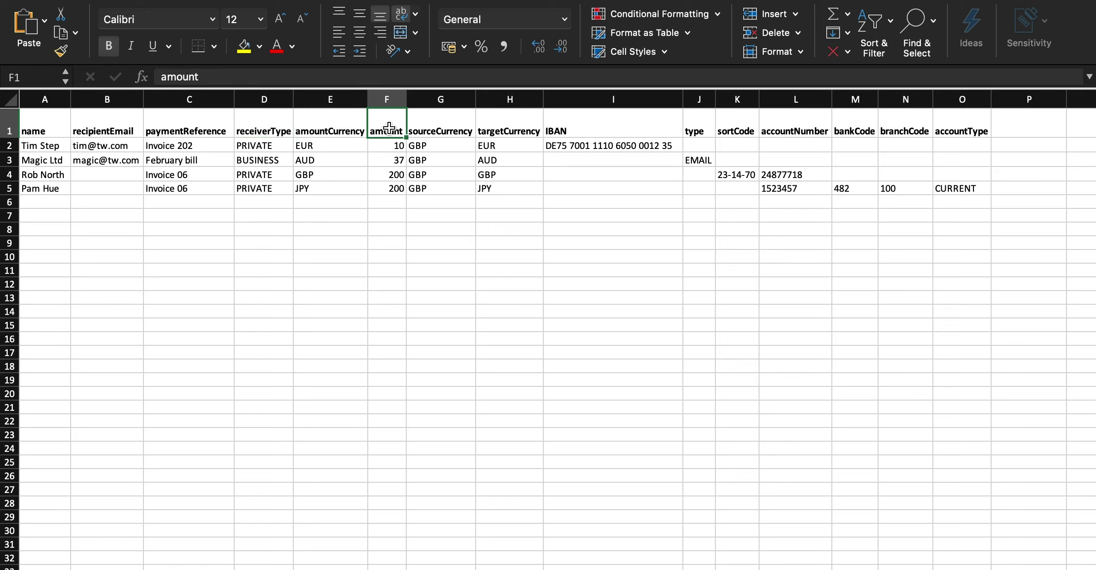
{"action": "left_click", "coordinate": [430, 128]}
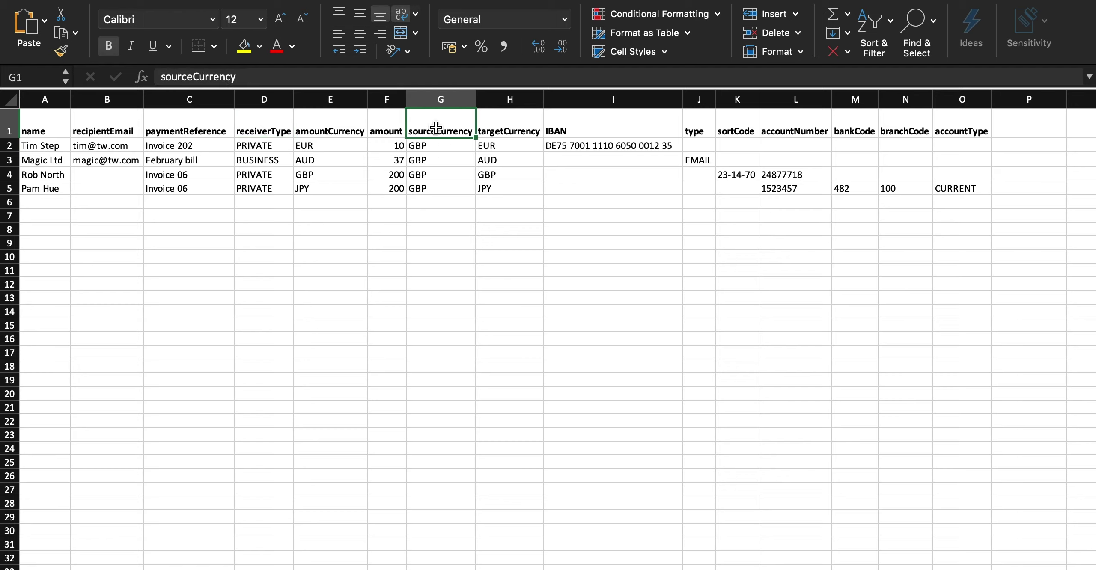
{"action": "left_click", "coordinate": [439, 98]}
{"action": "left_click", "coordinate": [438, 114]}
{"action": "left_click", "coordinate": [511, 118]}
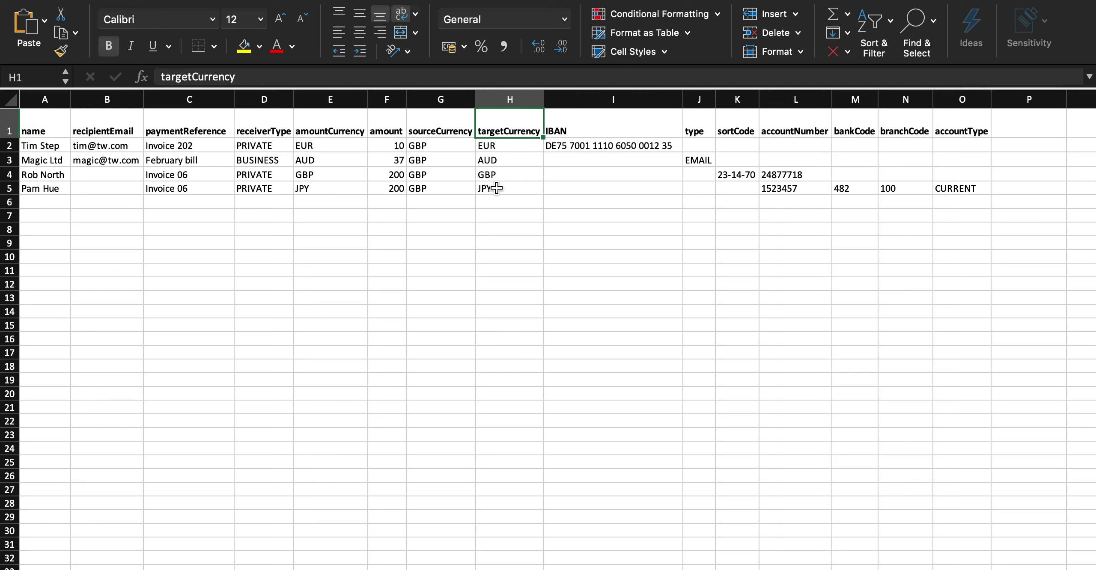
{"action": "left_click", "coordinate": [335, 116]}
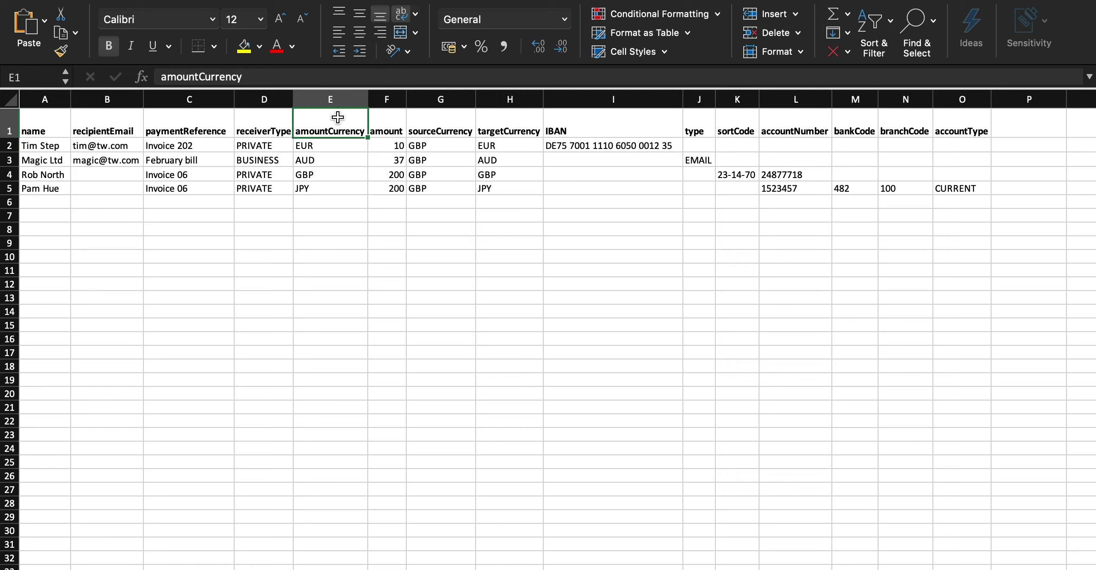
{"action": "left_click", "coordinate": [346, 149]}
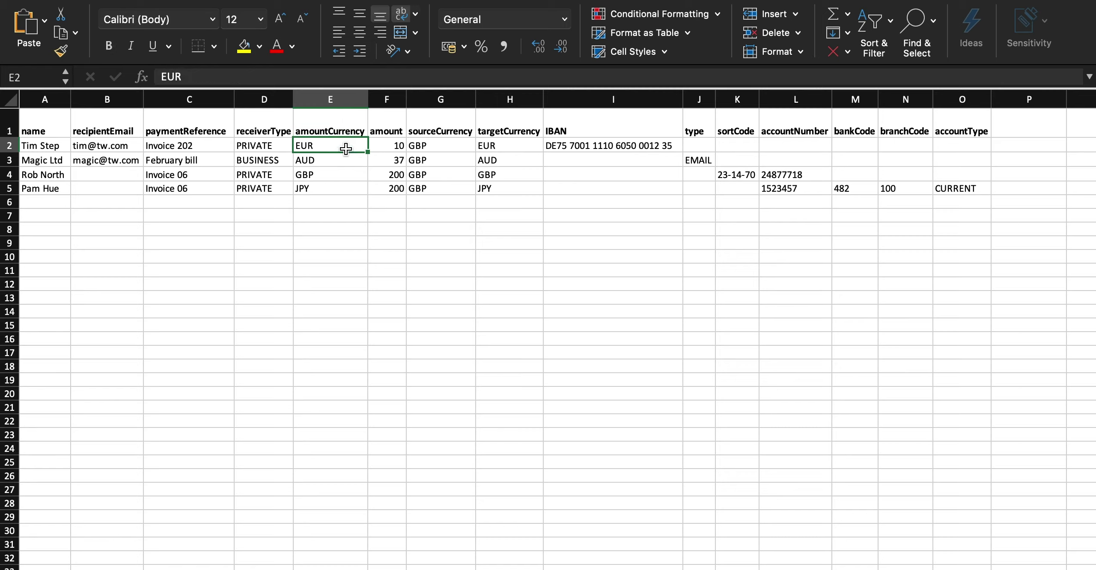
{"action": "left_click", "coordinate": [392, 148]}
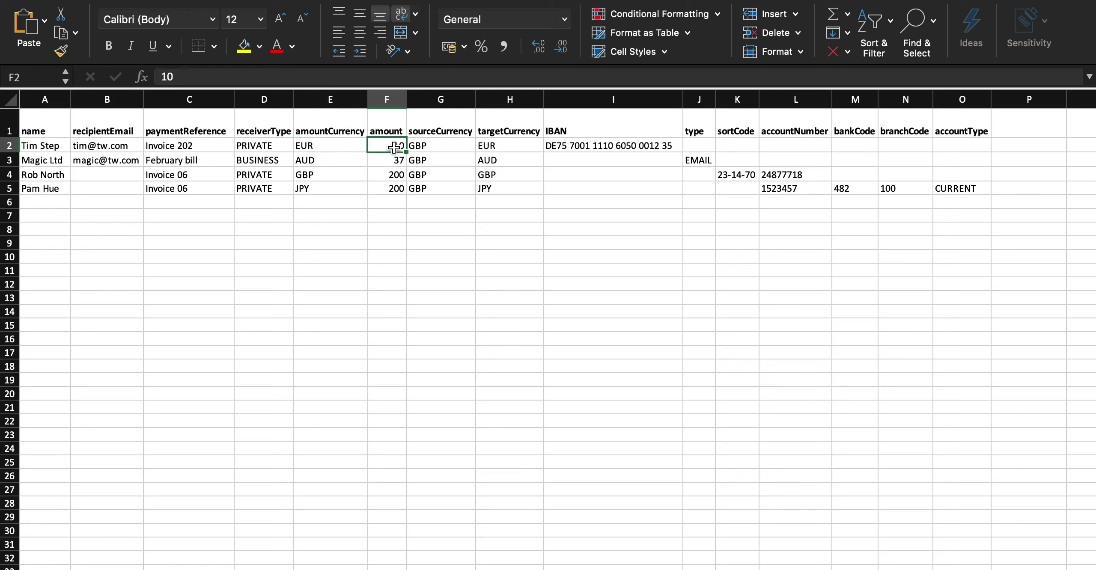
{"action": "left_click", "coordinate": [359, 148]}
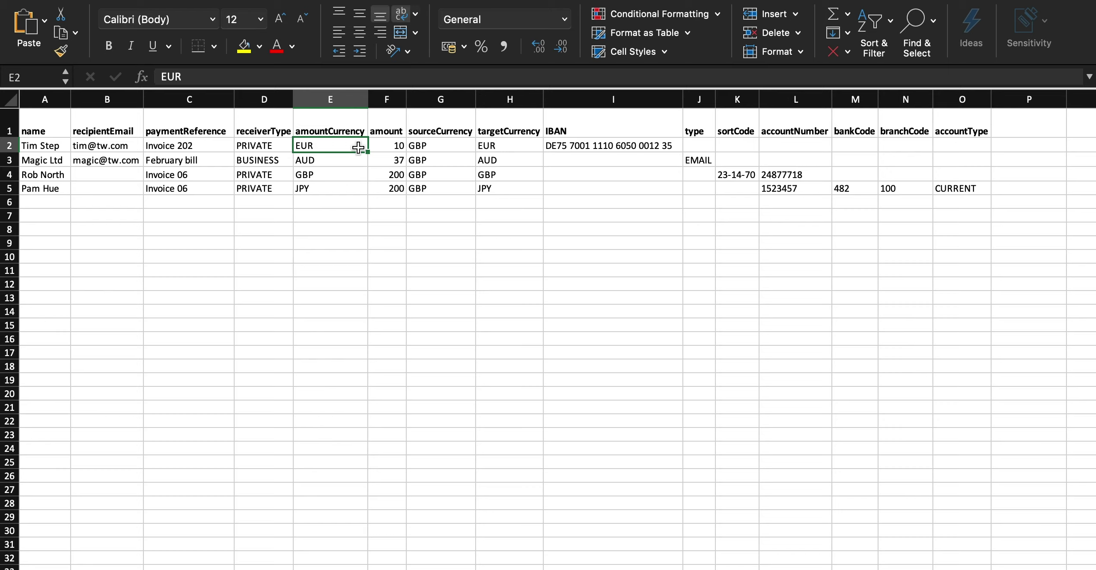
{"action": "left_click", "coordinate": [4, 146]}
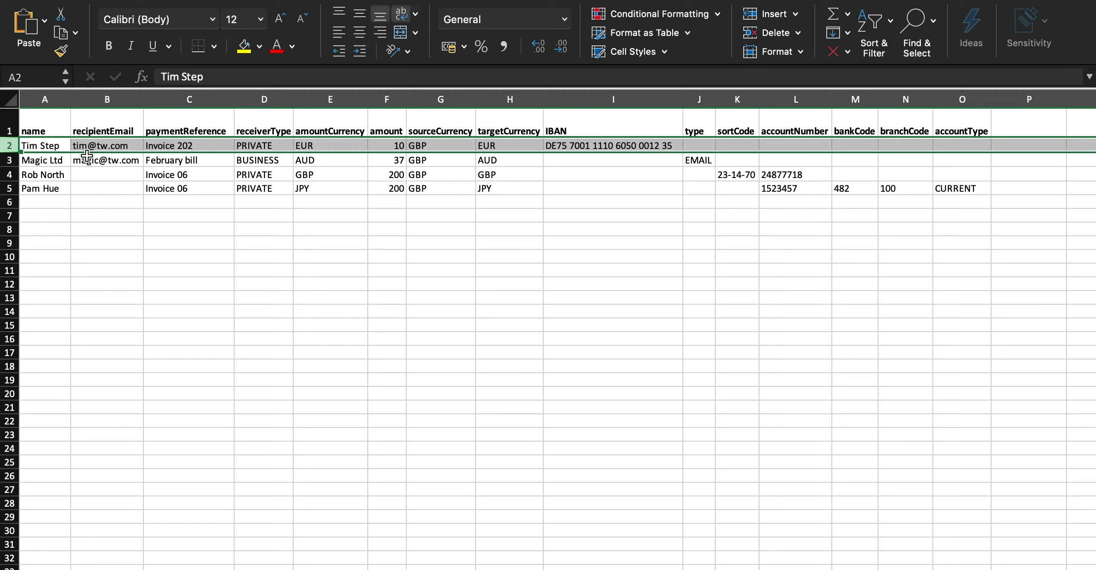
{"action": "left_click", "coordinate": [6, 160]}
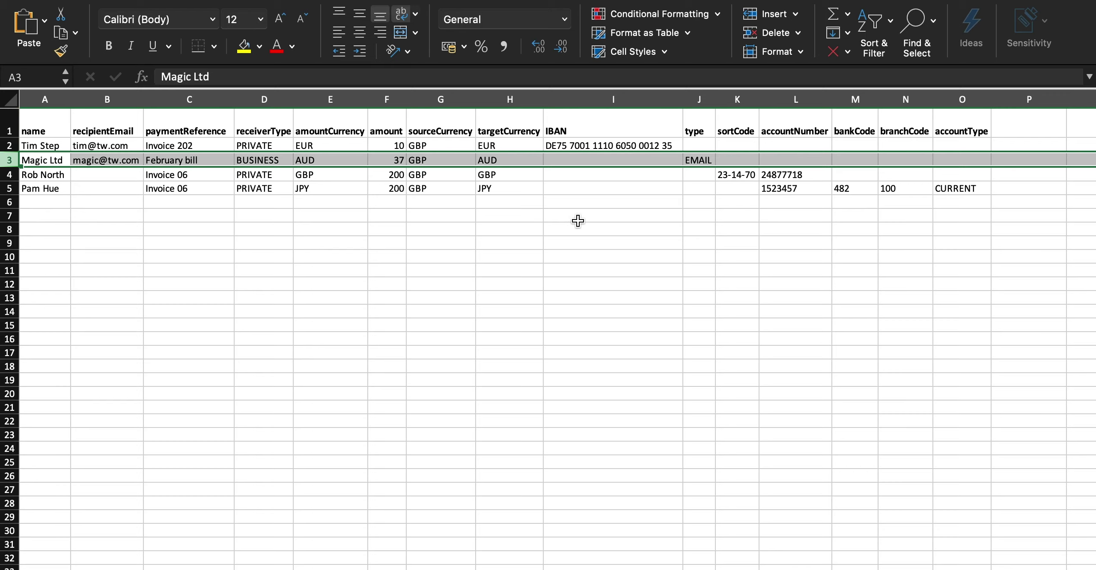
{"action": "left_click", "coordinate": [10, 174]}
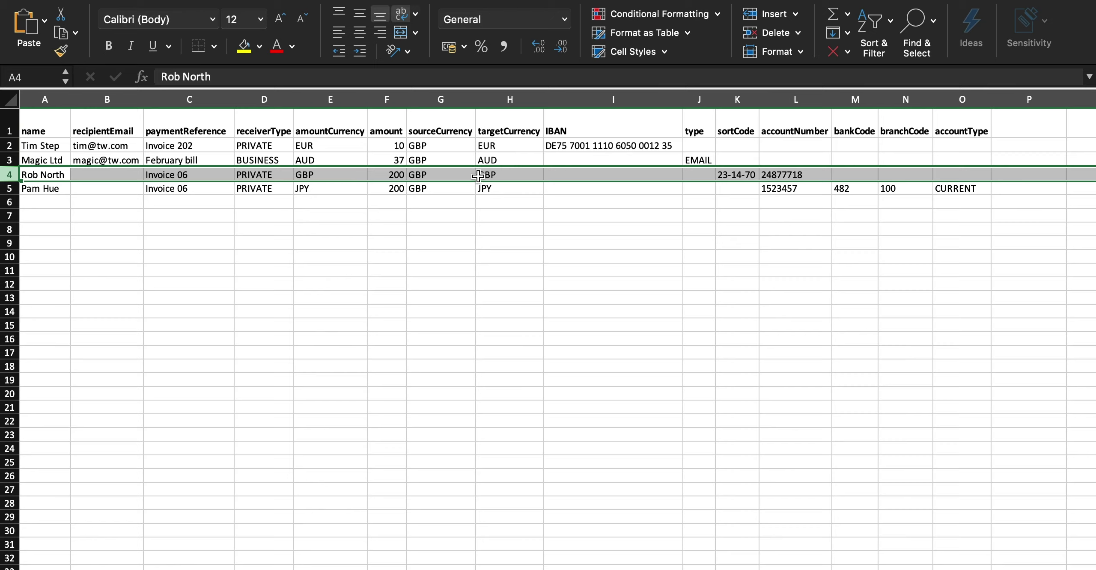
{"action": "left_click", "coordinate": [555, 192]}
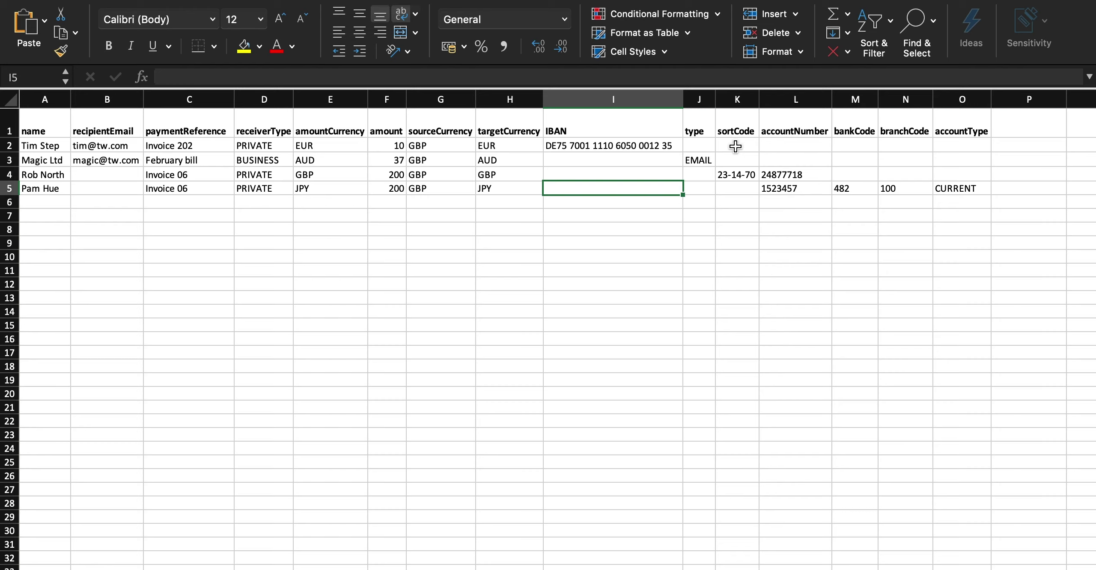
- Format K2:N5 (sortCode to branchCode) as Text and save the sheet as Batch File.csv
{"action": "left_click_drag", "start_coordinate": [735, 146], "coordinate": [895, 188]}
{"action": "right_click", "coordinate": [896, 189]}
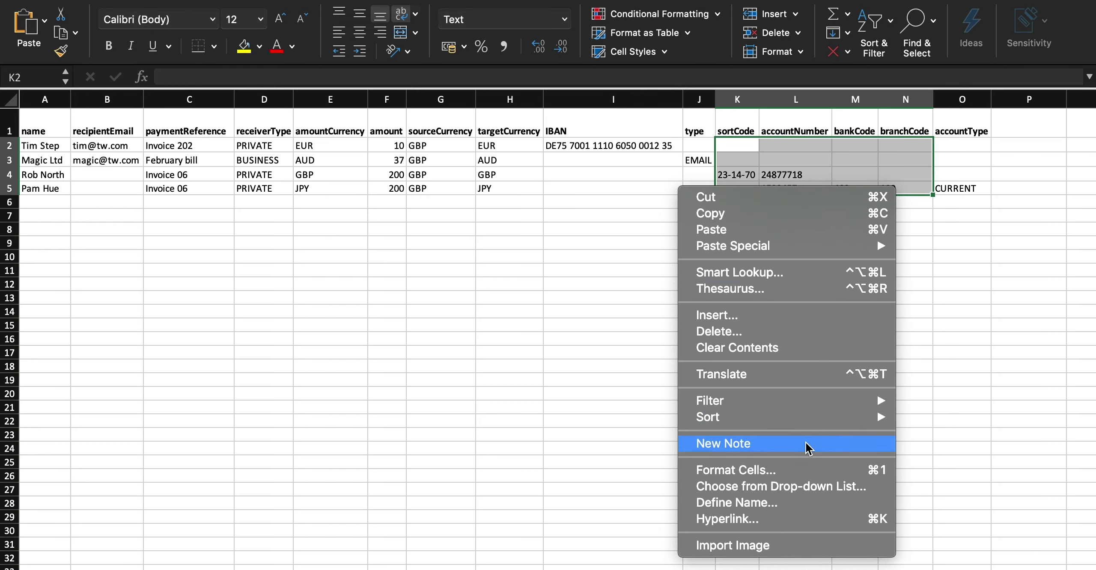
{"action": "left_click", "coordinate": [805, 471]}
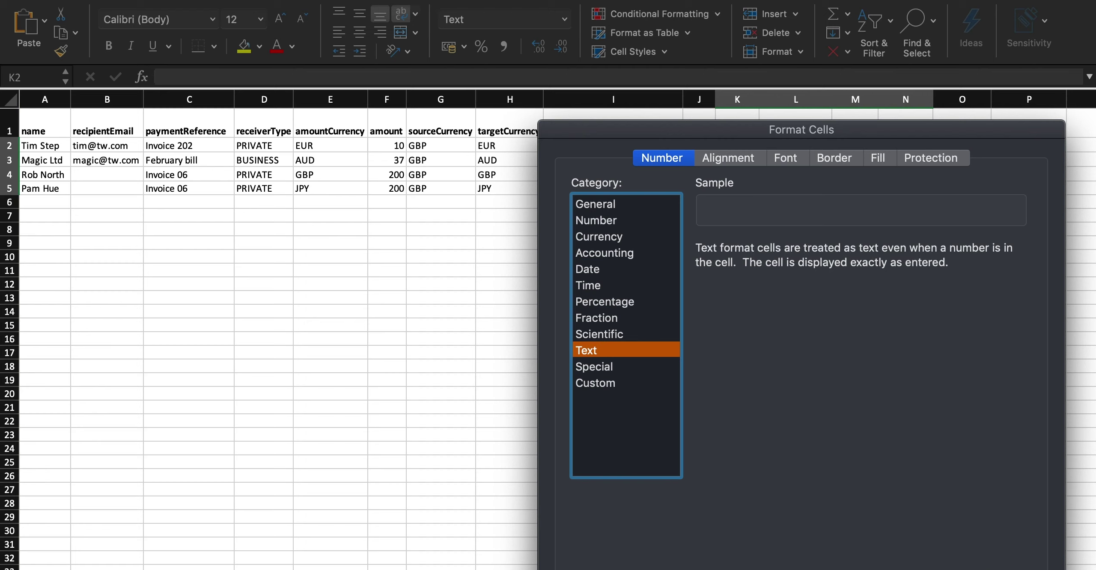
{"action": "key", "text": "Return"}
{"action": "left_click", "coordinate": [352, 282]}
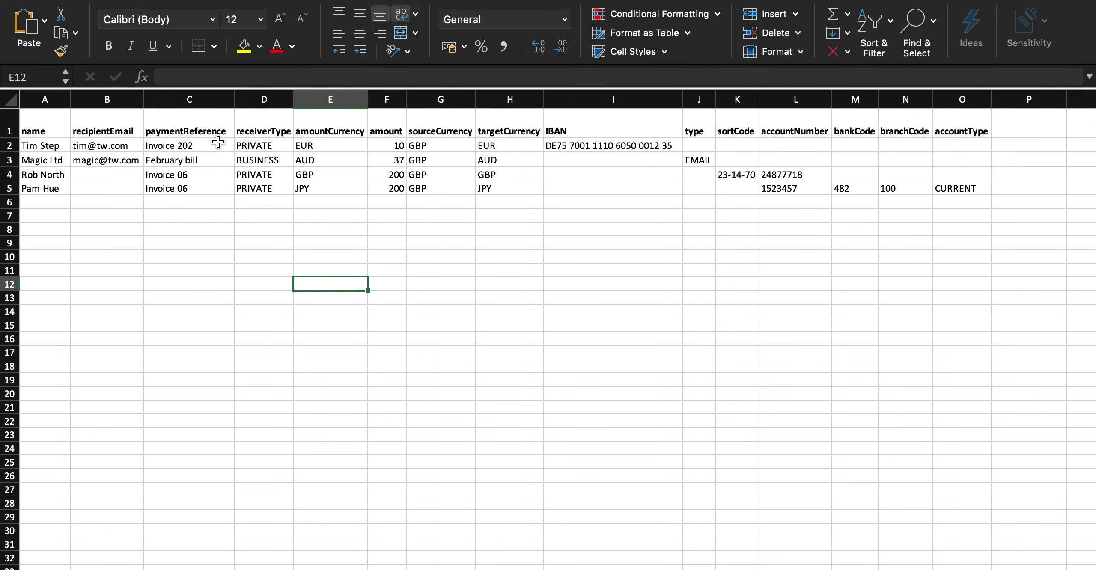
{"action": "left_click", "coordinate": [102, 0]}
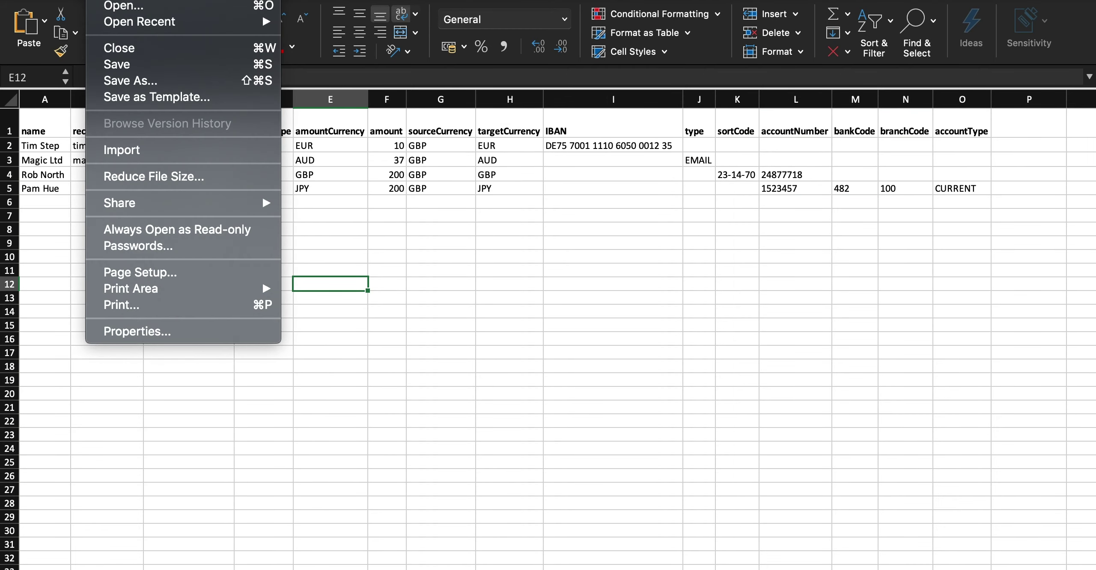
{"action": "left_click", "coordinate": [158, 83]}
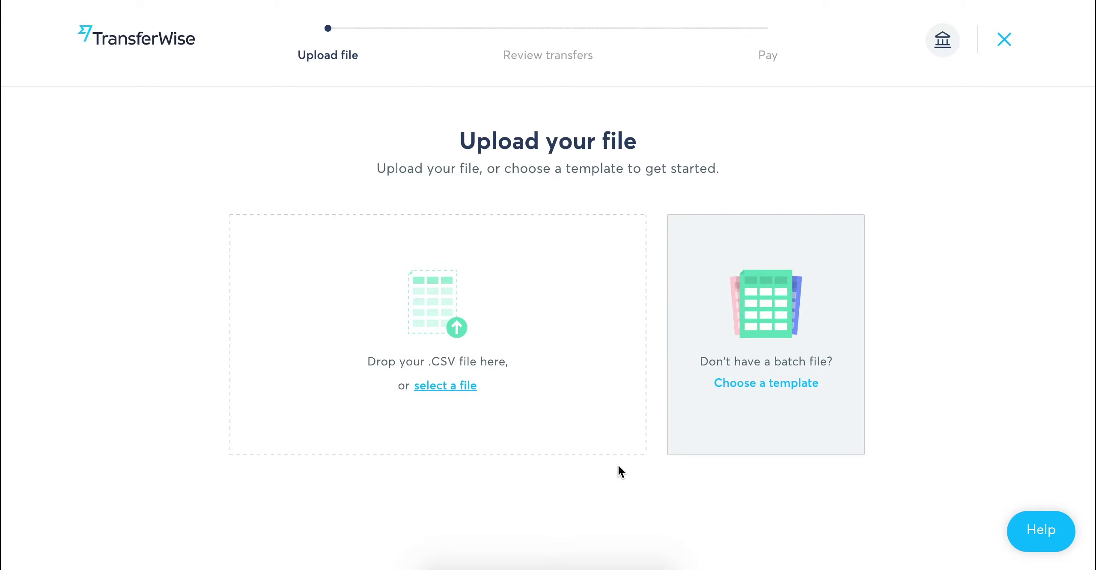
- Upload Batch File.csv from the Desktop; row 5 fails because bankCode 482 isn't allowed
{"action": "left_click_drag", "start_coordinate": [768, 567], "coordinate": [763, 508]}
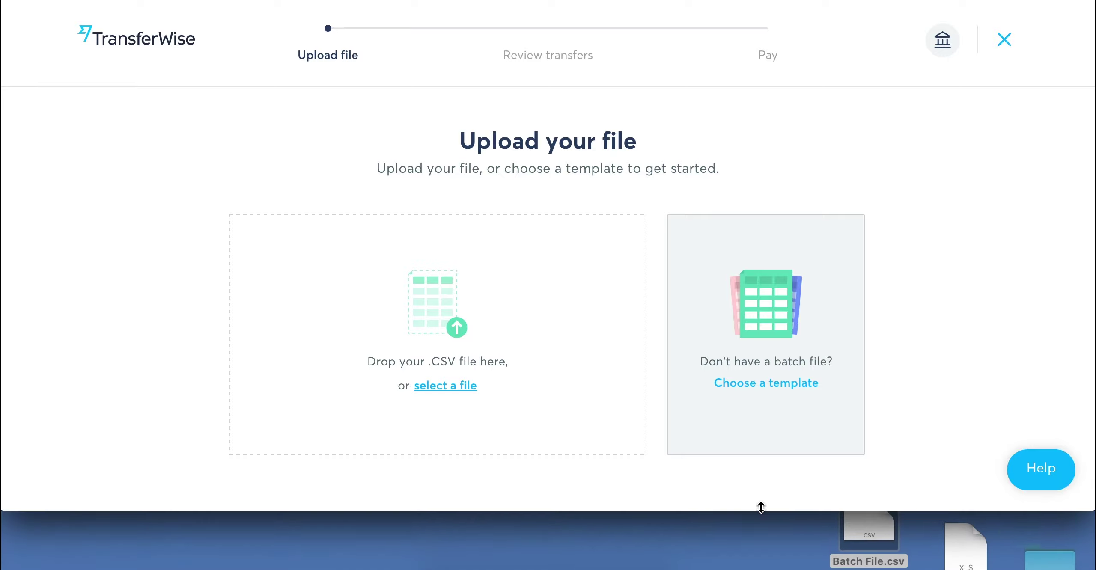
{"action": "left_click_drag", "start_coordinate": [882, 550], "coordinate": [589, 416]}
{"action": "left_click_drag", "start_coordinate": [686, 511], "coordinate": [687, 554]}
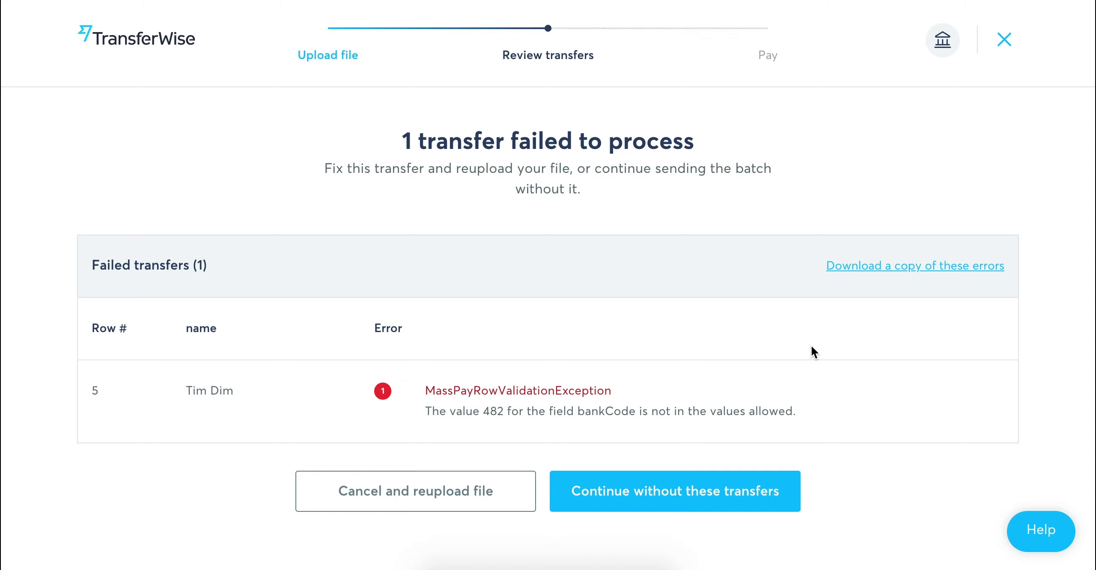
- Skip the failed row, review the three transfers, and proceed to the 229.36 GBP Pay step
{"action": "left_click", "coordinate": [735, 505]}
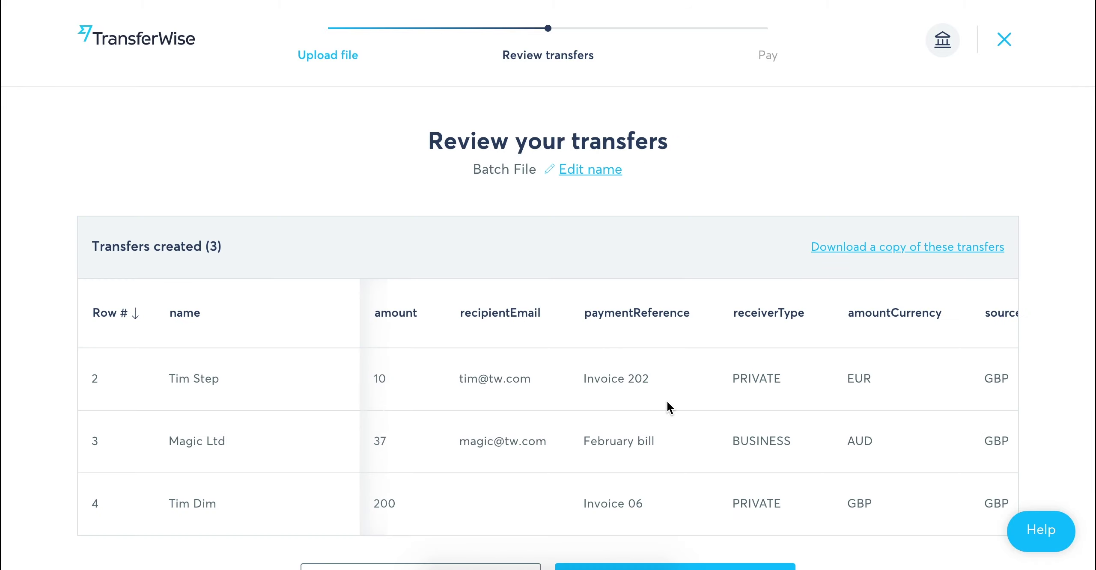
{"action": "scroll", "coordinate": [667, 402], "scroll_direction": "down", "scroll_amount": 2}
{"action": "scroll", "coordinate": [698, 363], "scroll_direction": "right", "scroll_amount": 3}
{"action": "scroll", "coordinate": [718, 347], "scroll_direction": "right", "scroll_amount": 10}
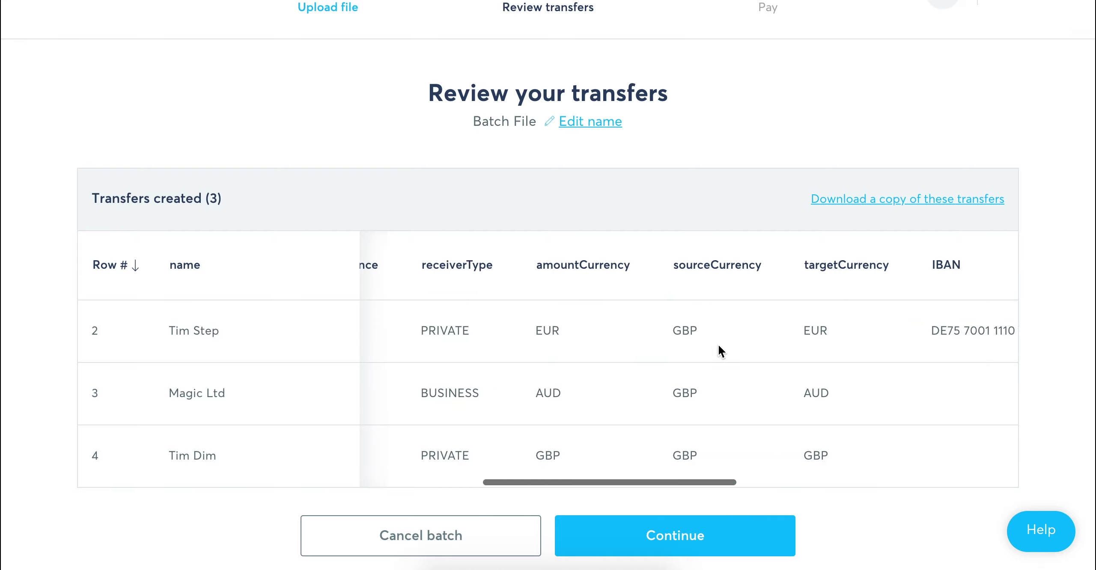
{"action": "scroll", "coordinate": [719, 348], "scroll_direction": "right", "scroll_amount": 3}
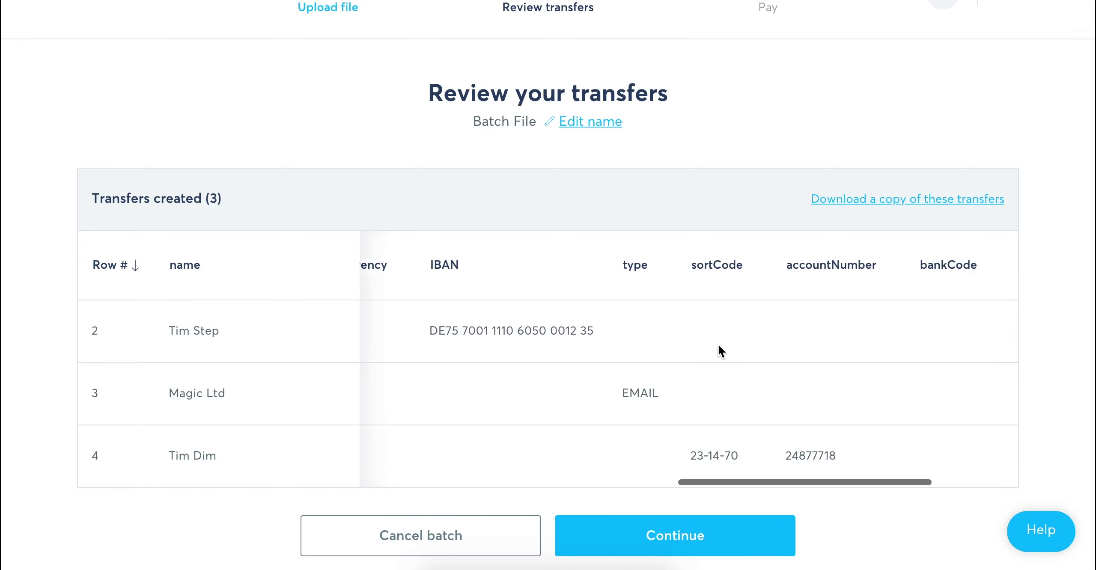
{"action": "left_click", "coordinate": [693, 527]}
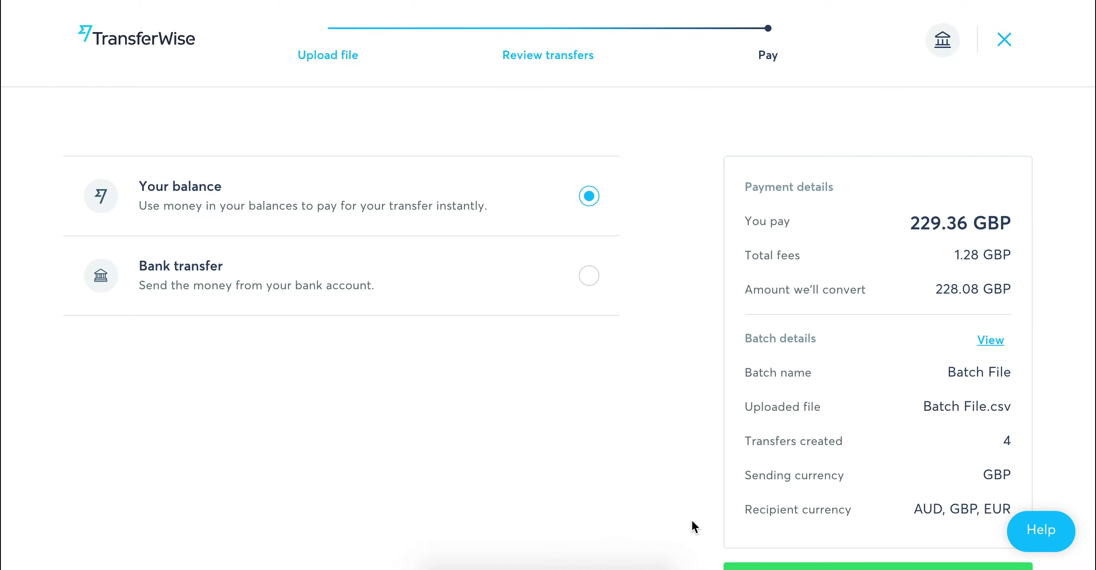
- Pay the 229.36 GBP batch, including 1.28 GBP fees, from Your balance
{"action": "scroll", "coordinate": [686, 357], "scroll_direction": "down", "scroll_amount": 1}
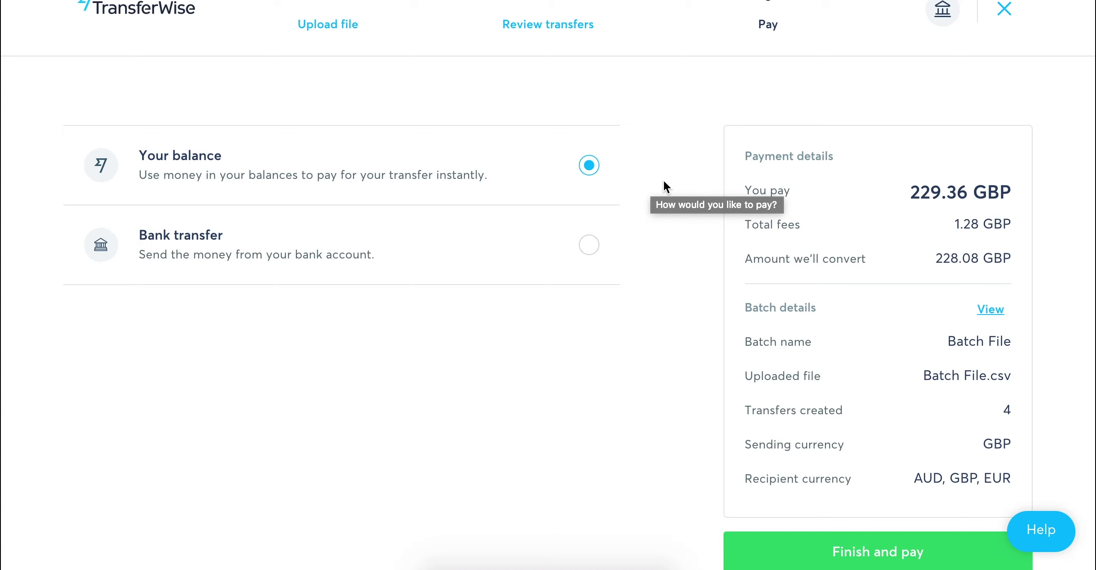
{"action": "left_click", "coordinate": [790, 558]}
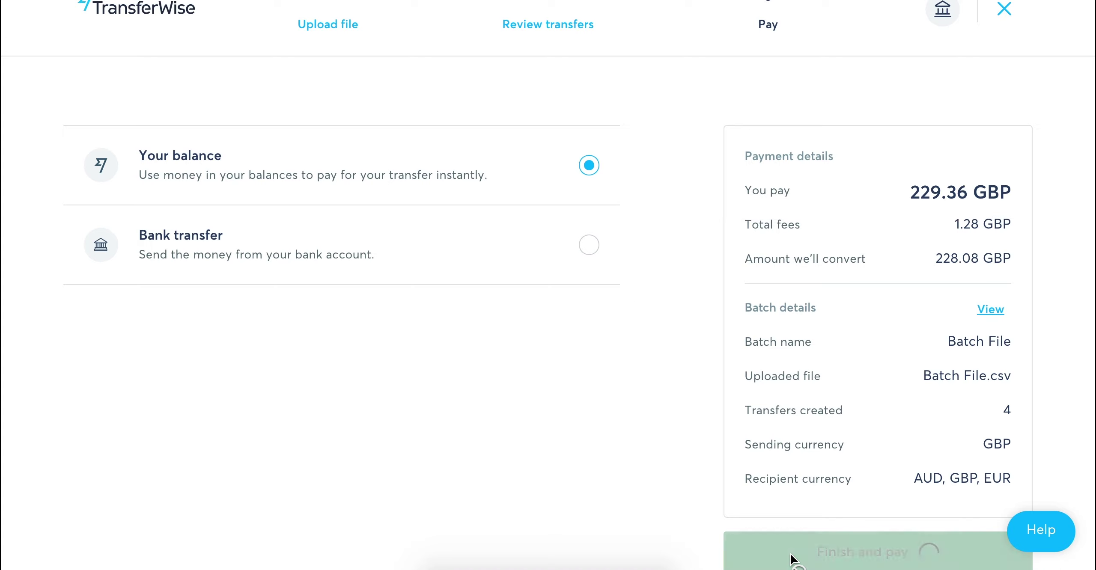